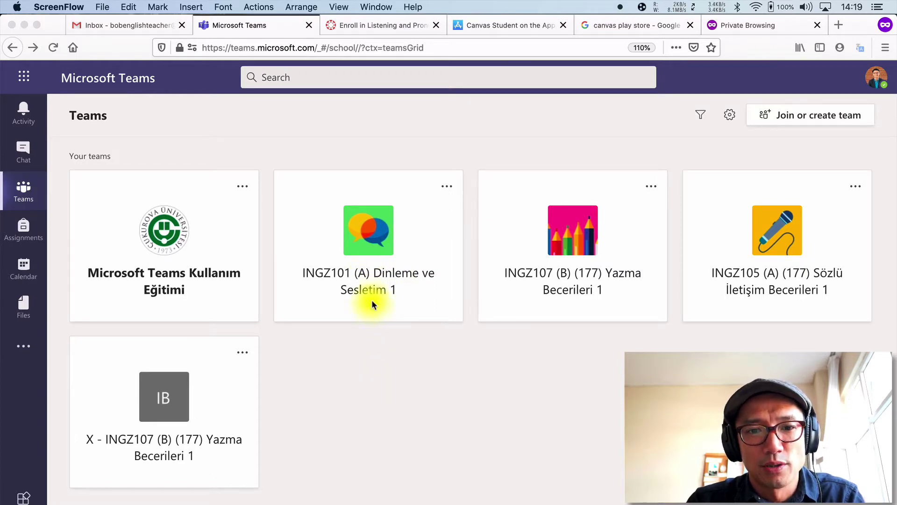
# - Bring Firefox forward and open the INGZ101 (A) Dinleme ve Sesletim 1 team in Teams
pyautogui.click(371, 273)
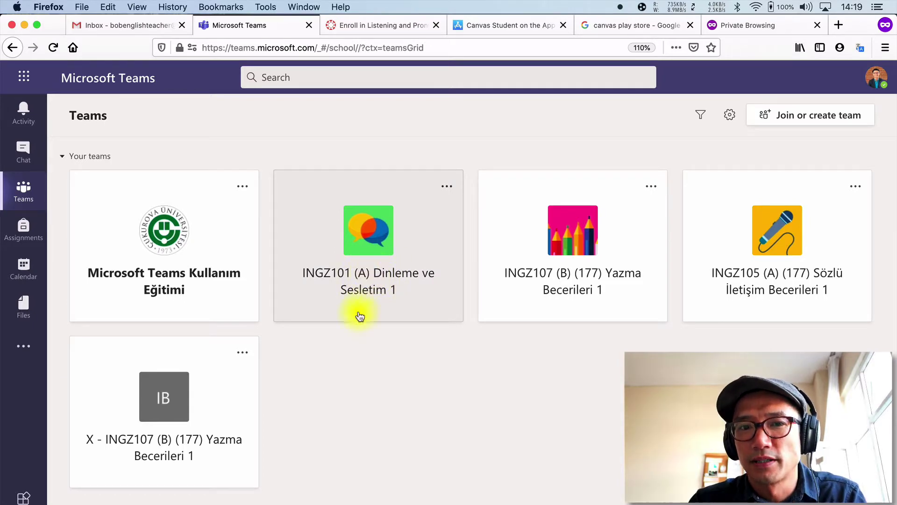
pyautogui.click(369, 279)
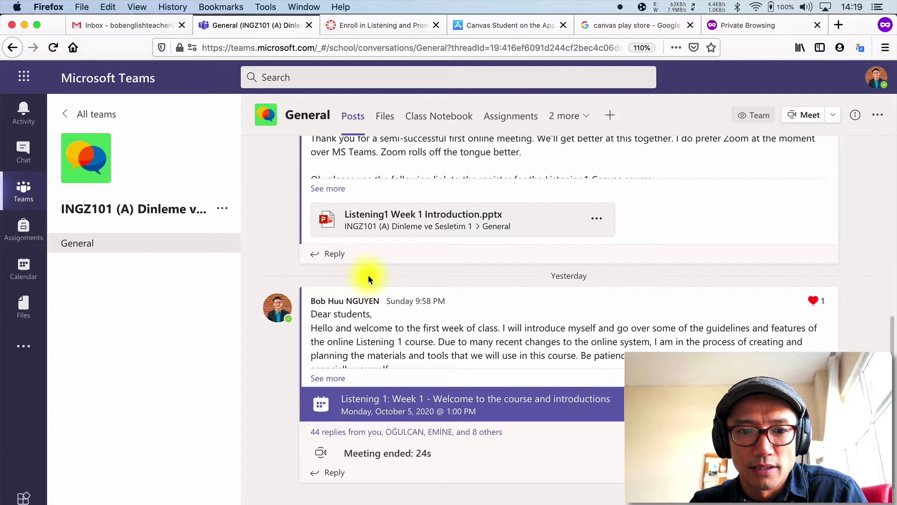
# - Fully expand the 'Canvas Registration: Mandatory for Listening 1' post to show the link and join code
pyautogui.scroll(5, 360, 340)
pyautogui.scroll(2, 360, 340)
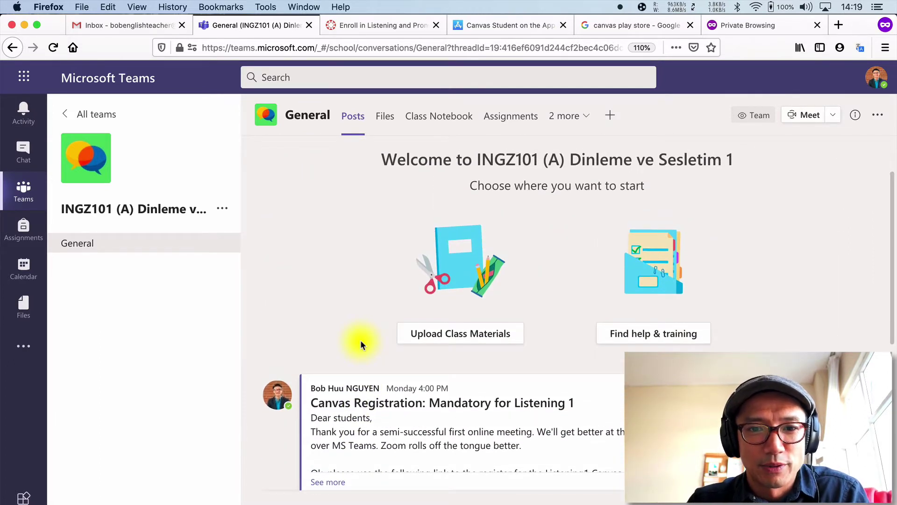
pyautogui.scroll(-5, 360, 340)
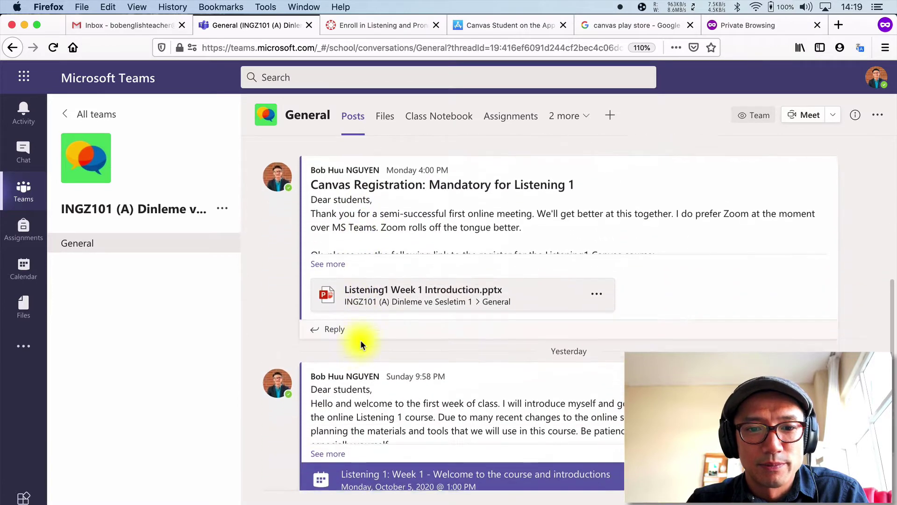
pyautogui.click(326, 247)
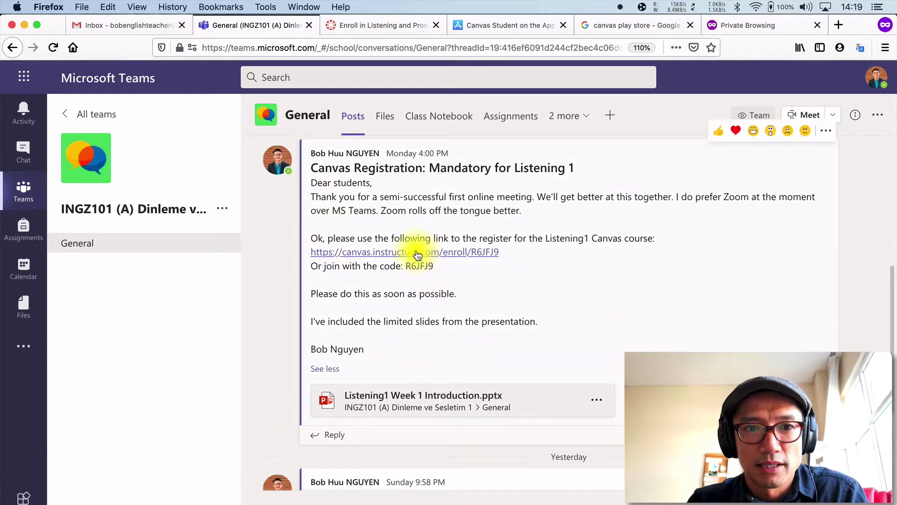
# - Open the Canvas enrollment link, enter the student's e-mail and choose 'I am a new user'
pyautogui.click(417, 254)
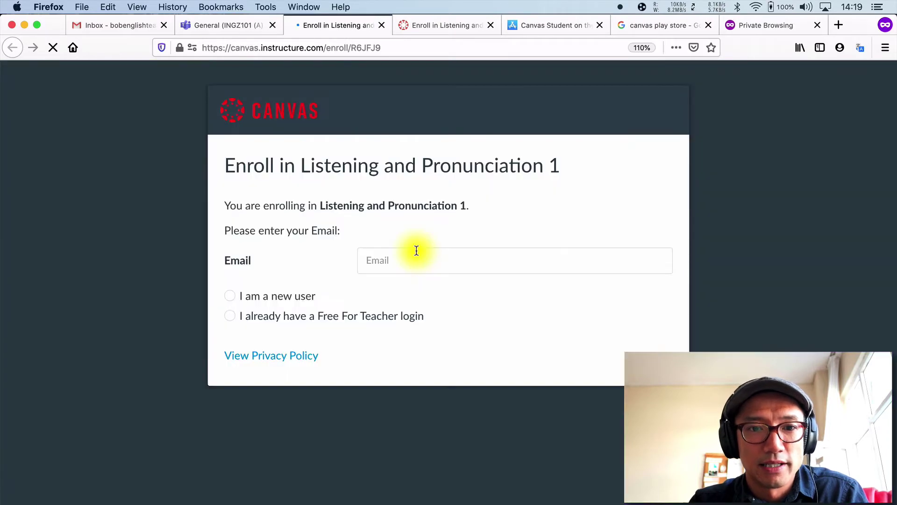
pyautogui.click(401, 267)
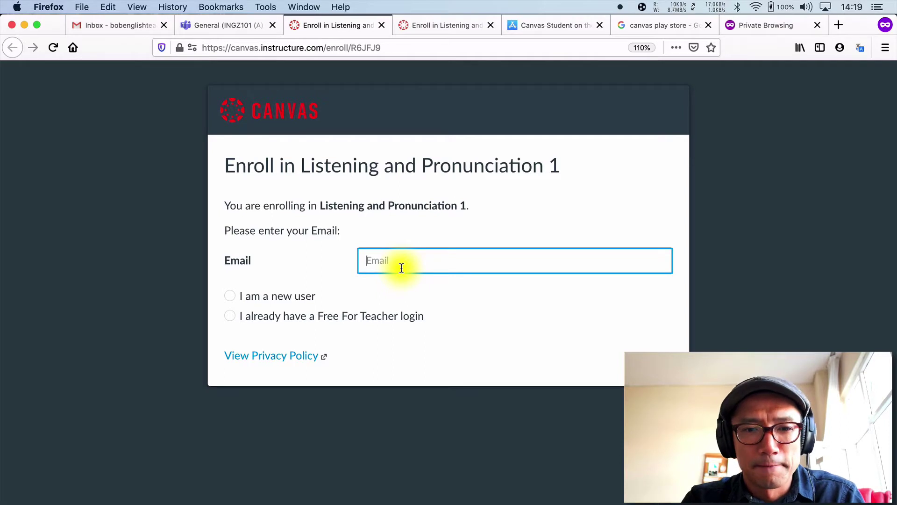
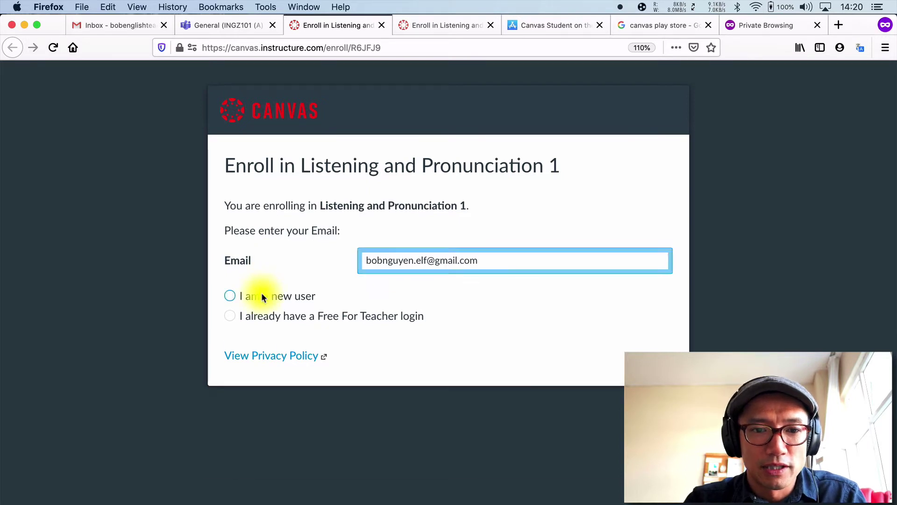
pyautogui.click(258, 295)
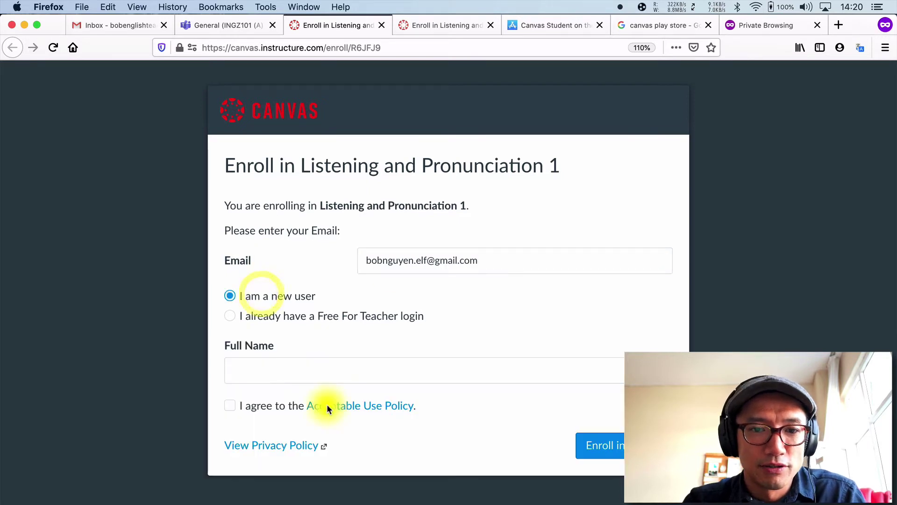
# - Enter the student's full name and correct the first part of the e-mail address
pyautogui.click(317, 371)
pyautogui.write('BOb N')
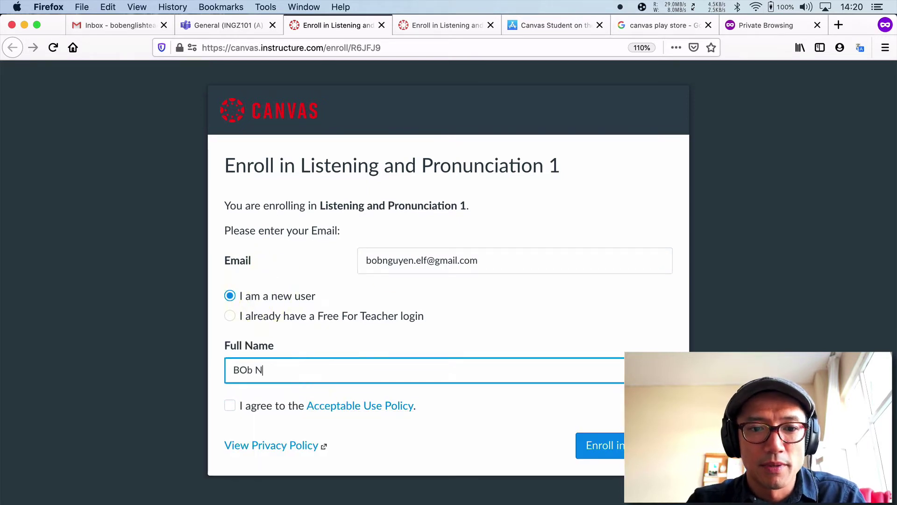
pyautogui.press('BackSpace')
pyautogui.press('BackSpace')
pyautogui.press('BackSpace')
pyautogui.press('BackSpace')
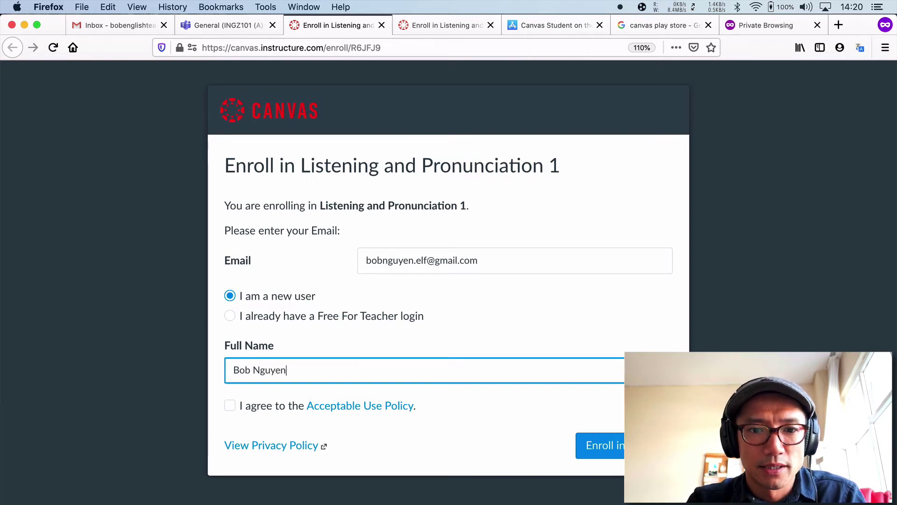
pyautogui.moveTo(426, 260); pyautogui.dragTo(311, 258)
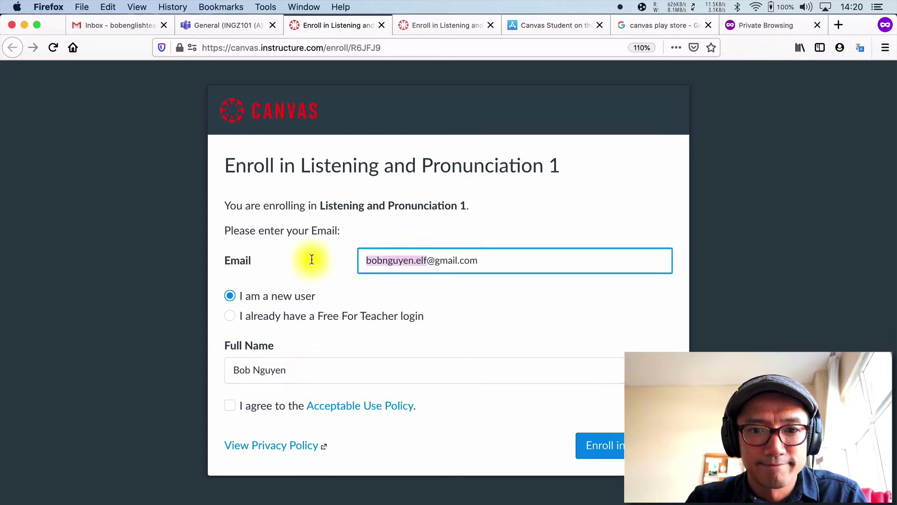
pyautogui.write('eng')
pyautogui.press('BackSpace')
pyautogui.press('BackSpace')
pyautogui.press('BackSpace')
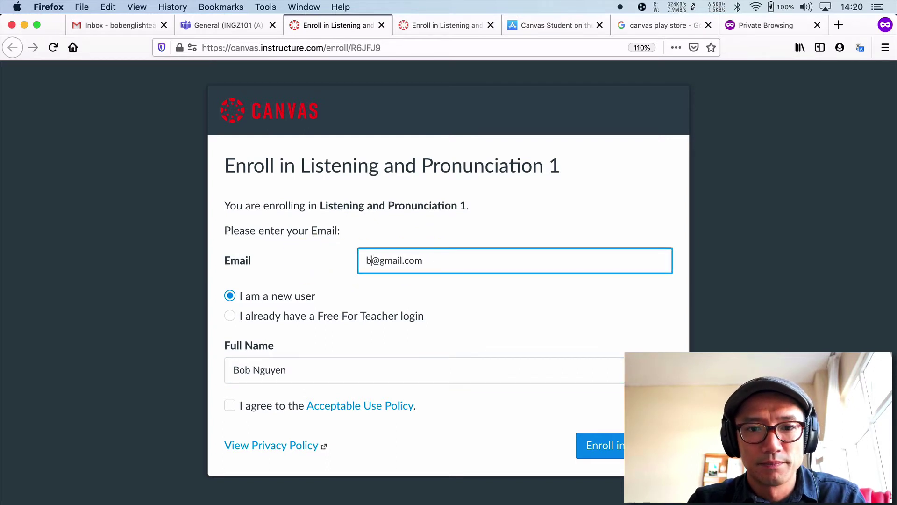
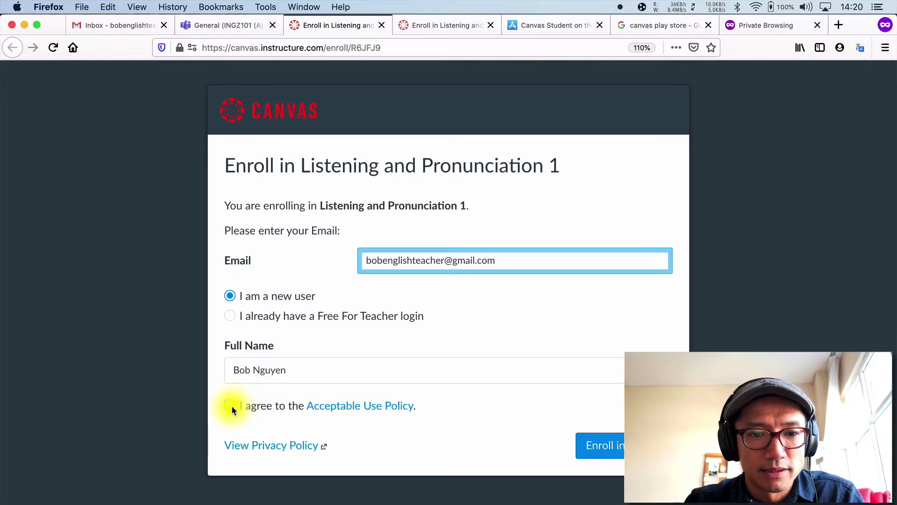
# - Accept the Acceptable Use Policy, submit, and keep the new-user option selected
pyautogui.click(230, 405)
pyautogui.click(609, 443)
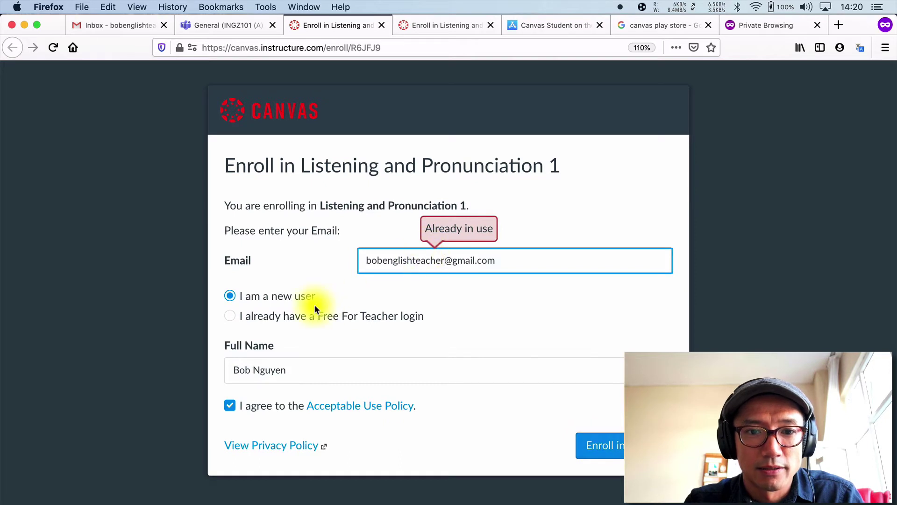
pyautogui.click(316, 310)
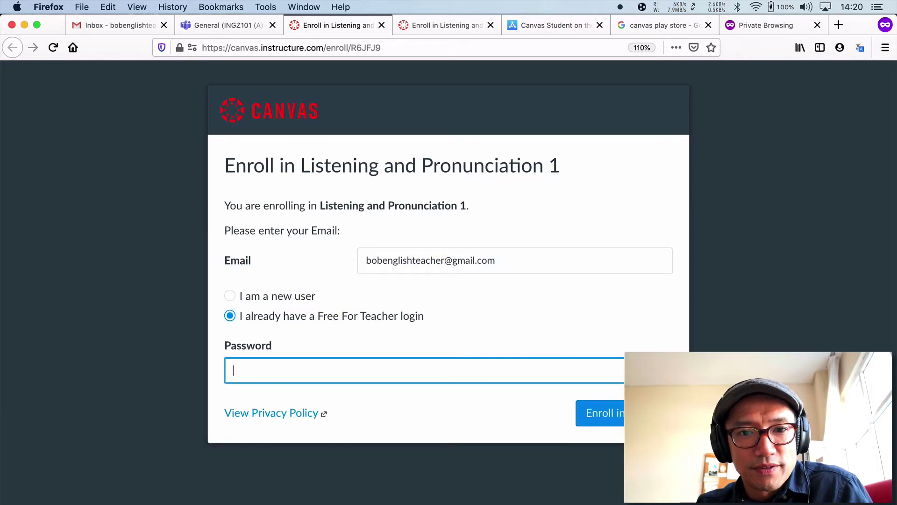
pyautogui.click(245, 297)
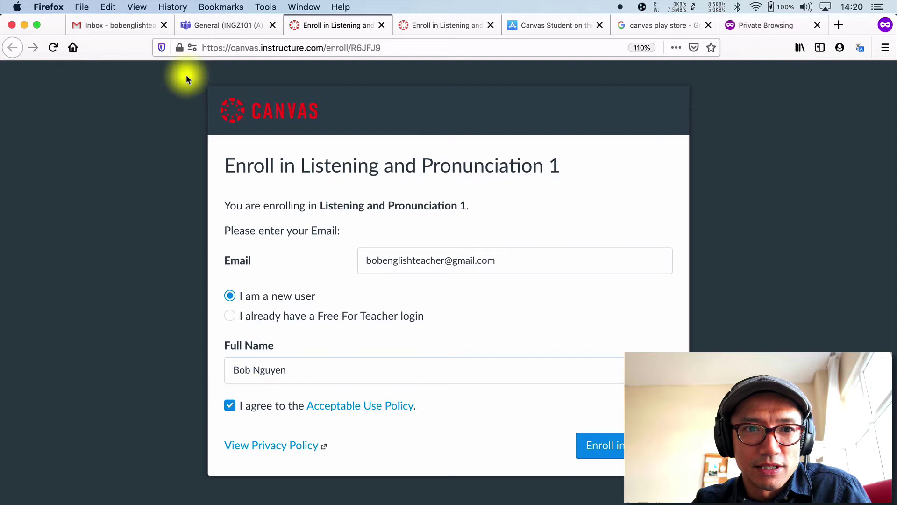
# - In Gmail, open the 'Confirm Registration: Canvas' email and follow its finish-registration link
pyautogui.click(134, 28)
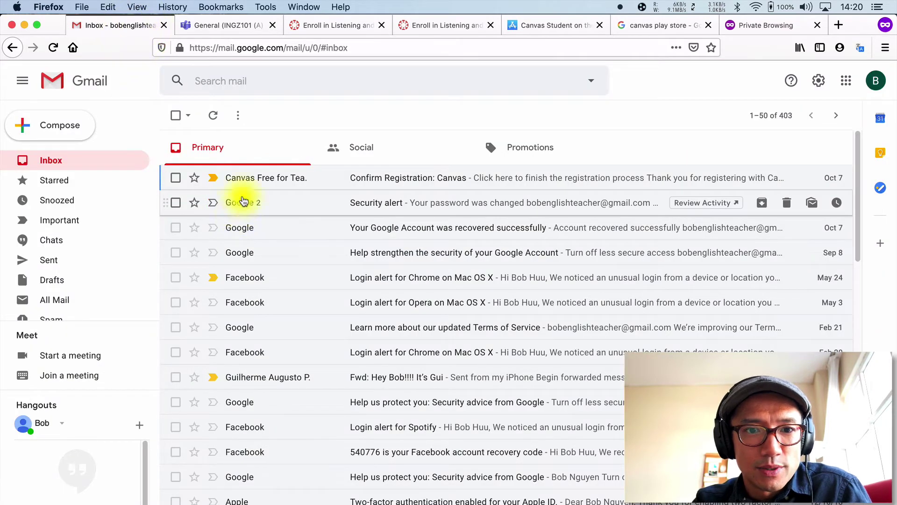
pyautogui.click(261, 183)
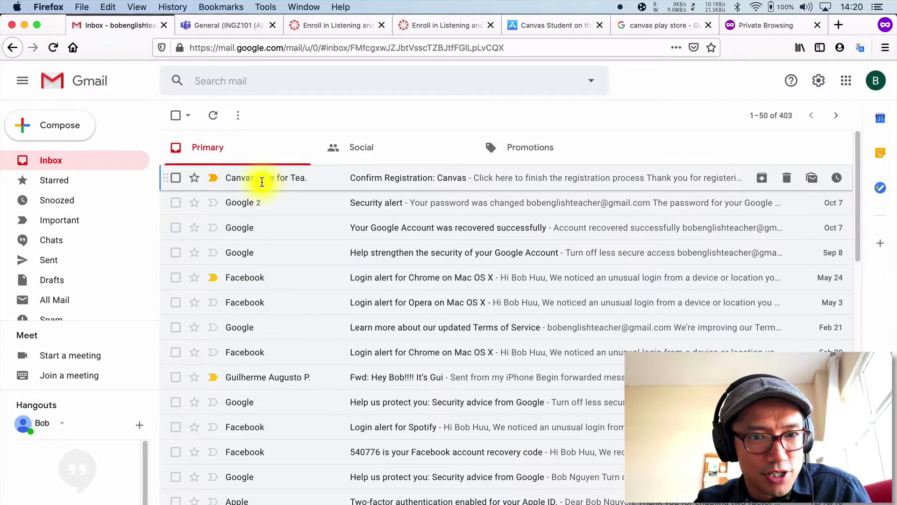
pyautogui.moveTo(261, 184)
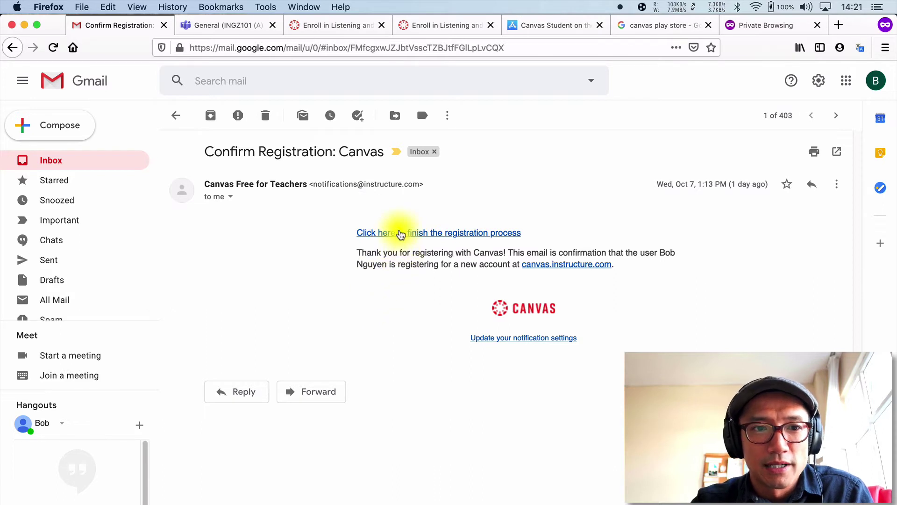
pyautogui.click(400, 233)
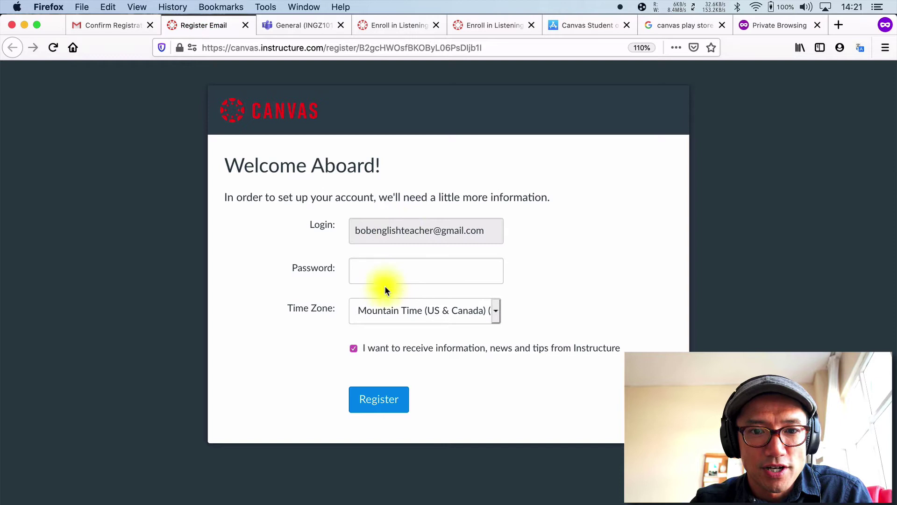
# - Enter the account password, choose Istanbul (+03:00) time zone, decline the newsletter, and register
pyautogui.click(384, 269)
pyautogui.write('•')
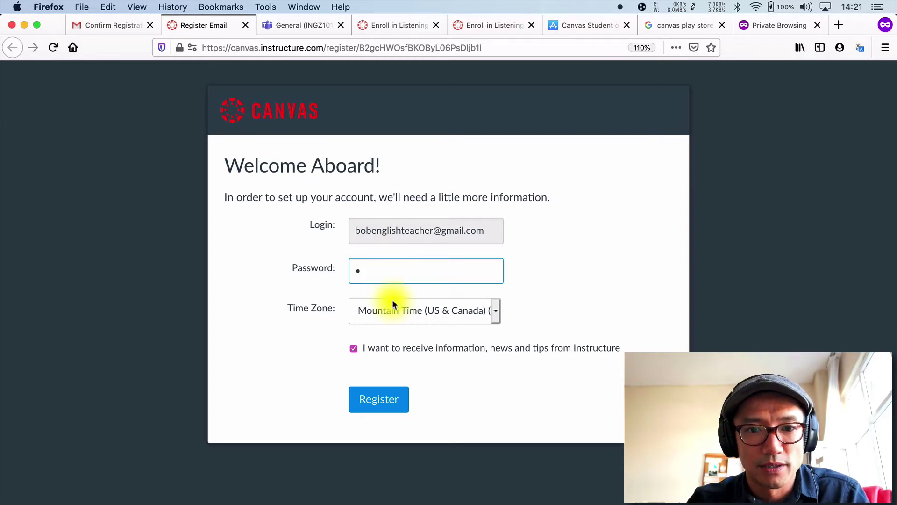
pyautogui.write('•••••••••')
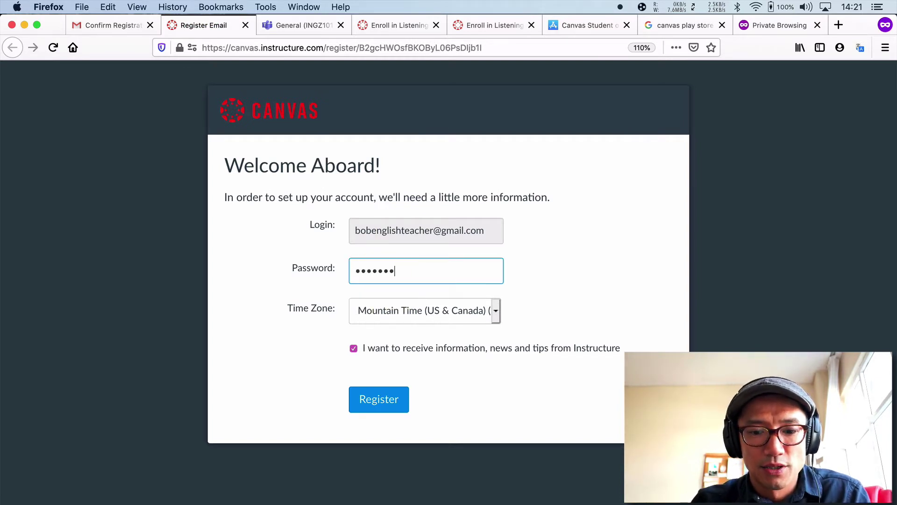
pyautogui.write('••')
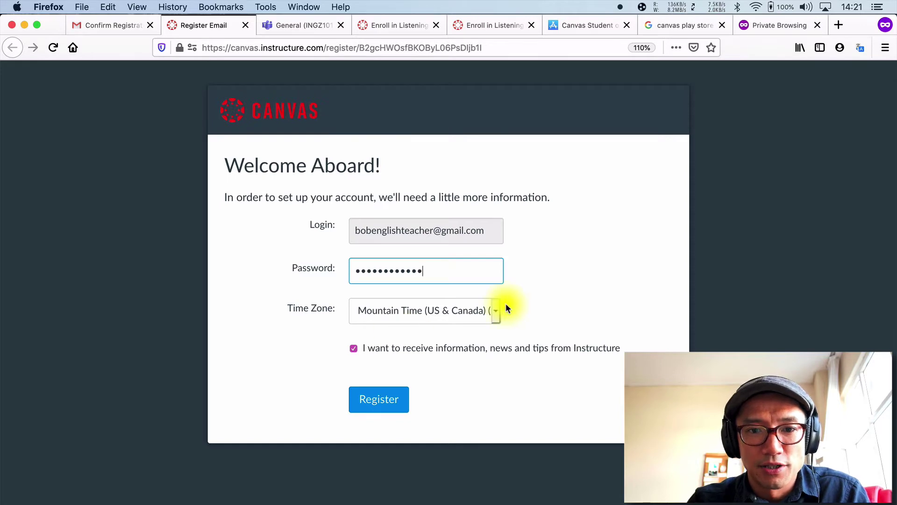
pyautogui.click(497, 306)
pyautogui.scroll(-5, 454, 411)
pyautogui.scroll(-10, 455, 415)
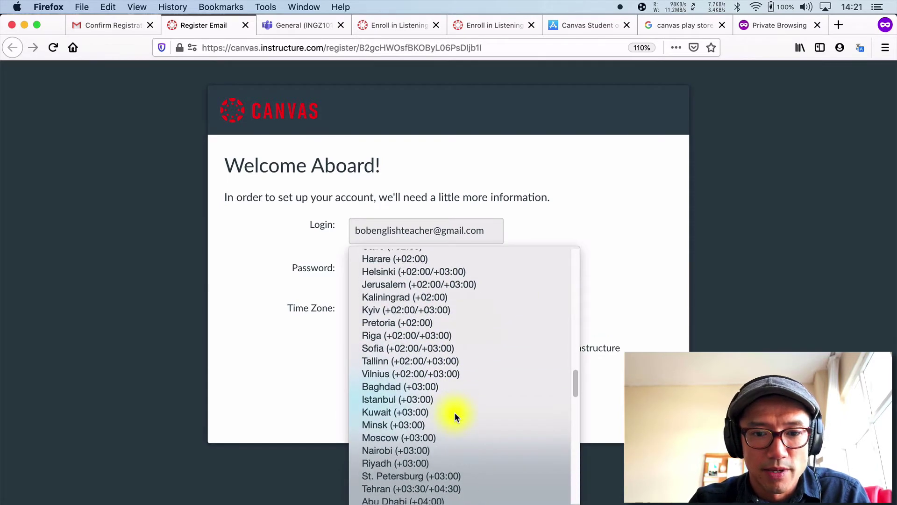
pyautogui.scroll(-2, 454, 411)
pyautogui.write('ist')
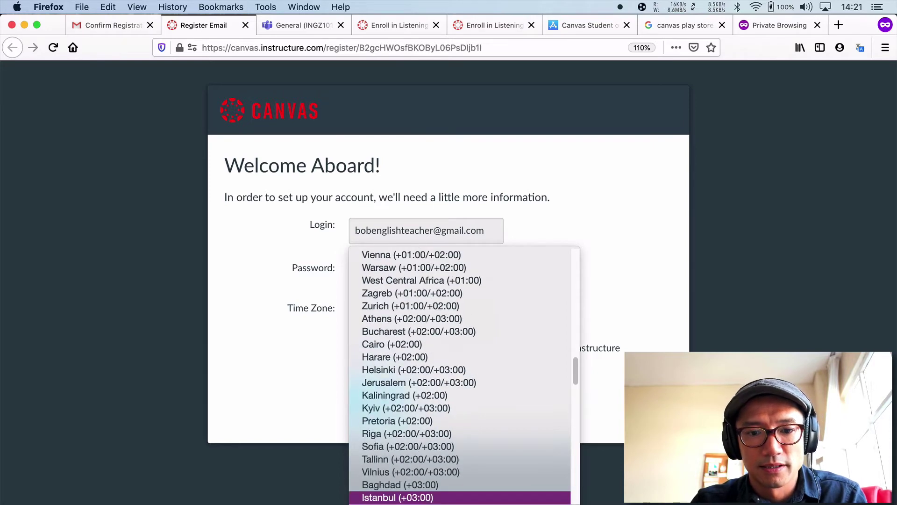
pyautogui.press('Return')
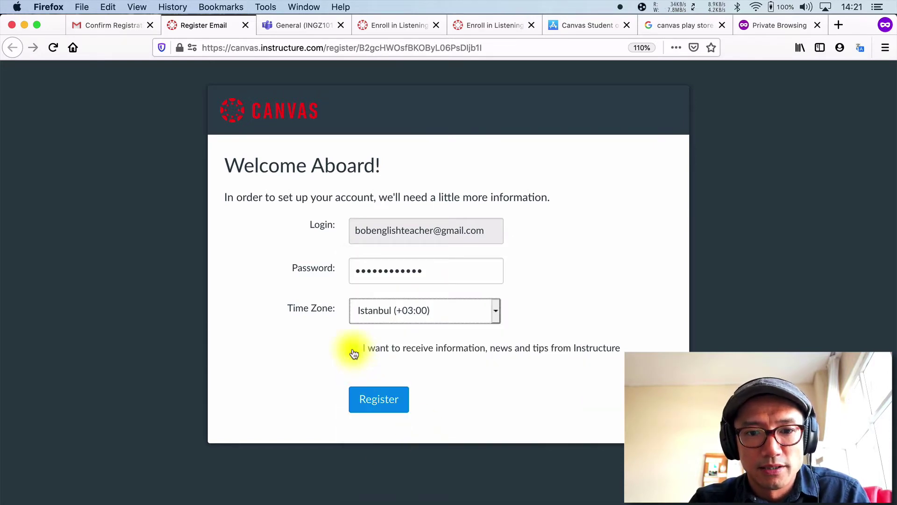
pyautogui.click(354, 354)
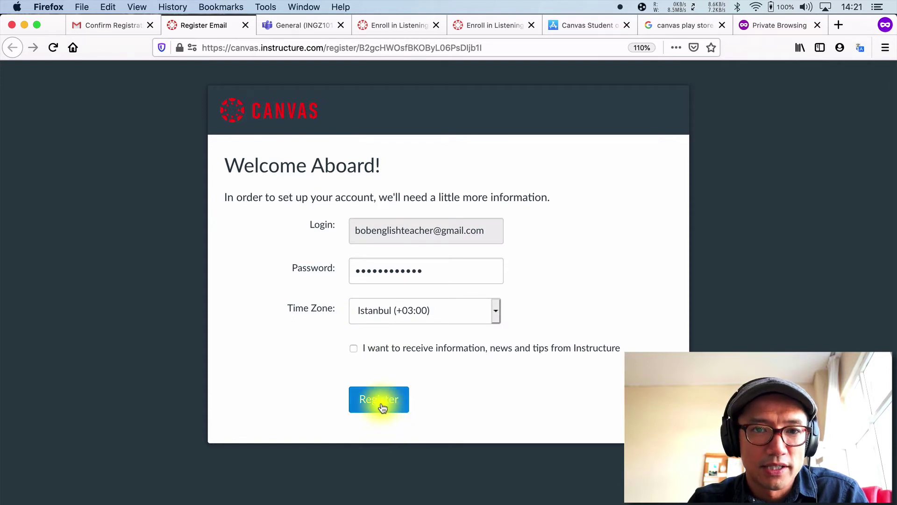
pyautogui.click(382, 407)
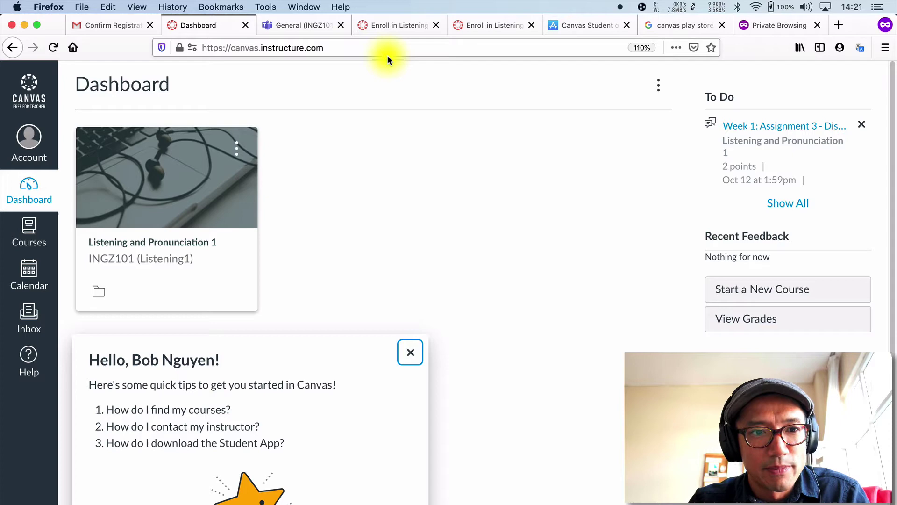
# - Postpone the dashboard welcome tour and dismiss the 'Come back later' notice
pyautogui.click(27, 140)
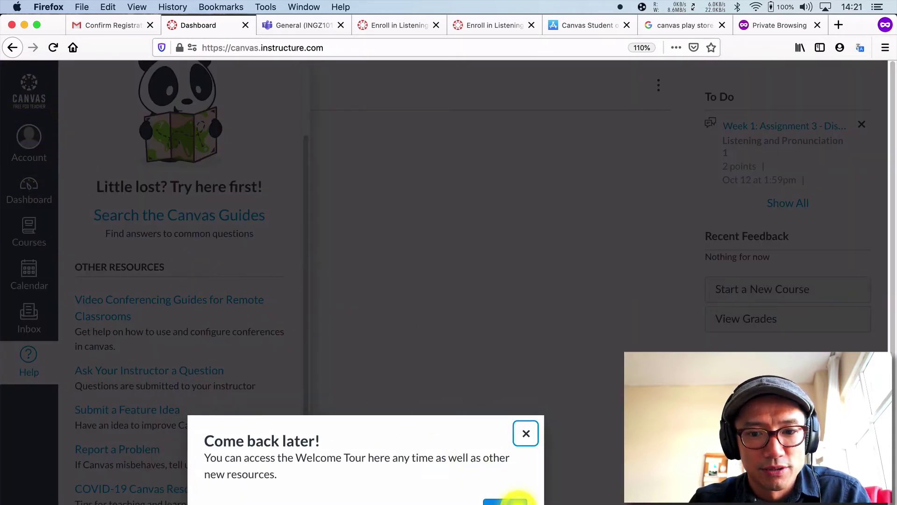
pyautogui.click(513, 498)
# - Go from the Account menu to Profile, then to the account Settings page
pyautogui.click(29, 138)
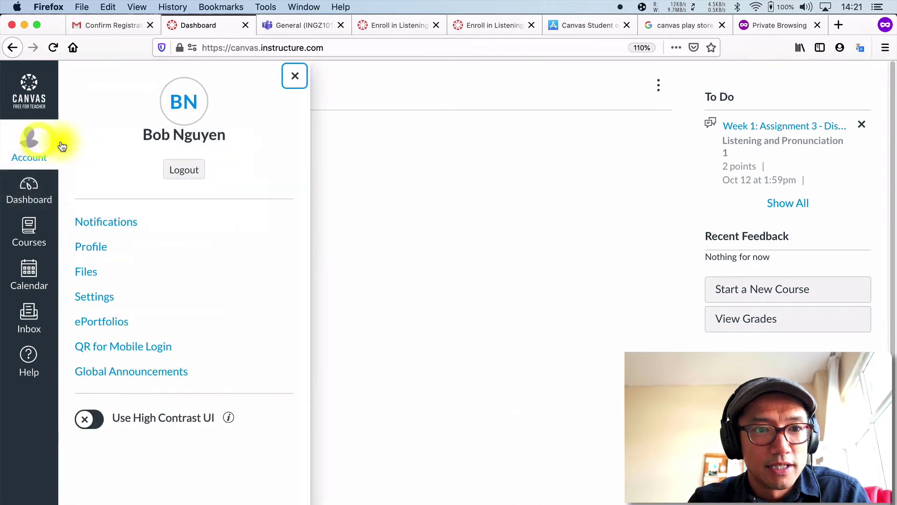
pyautogui.click(89, 253)
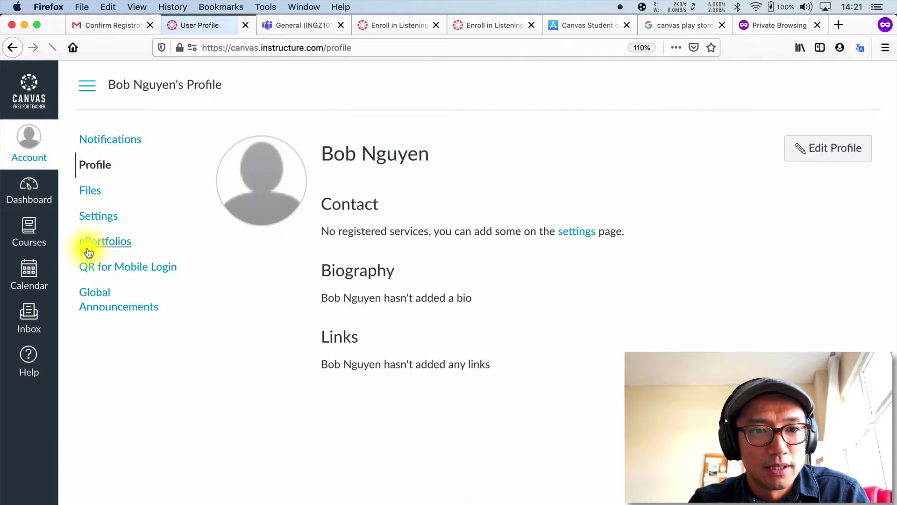
pyautogui.click(104, 224)
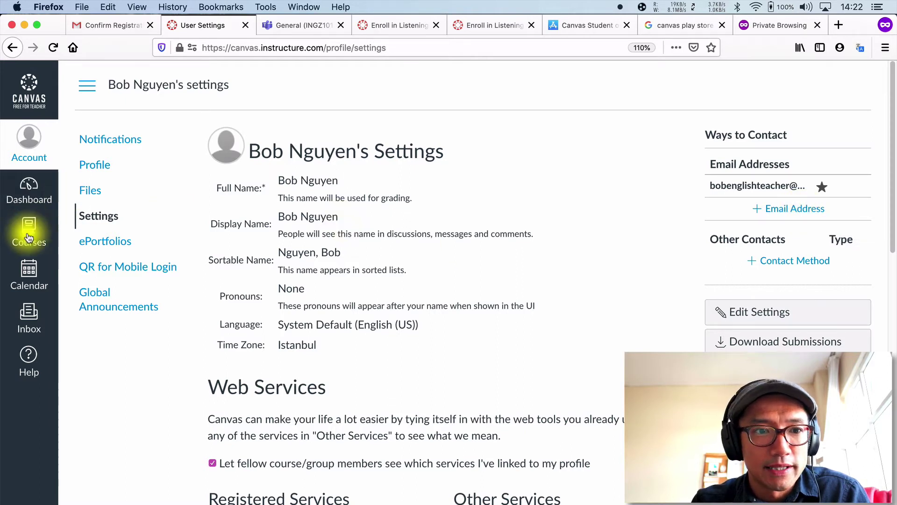
# - Return to the Dashboard showing the Listening and Pronunciation 1 course
pyautogui.click(28, 196)
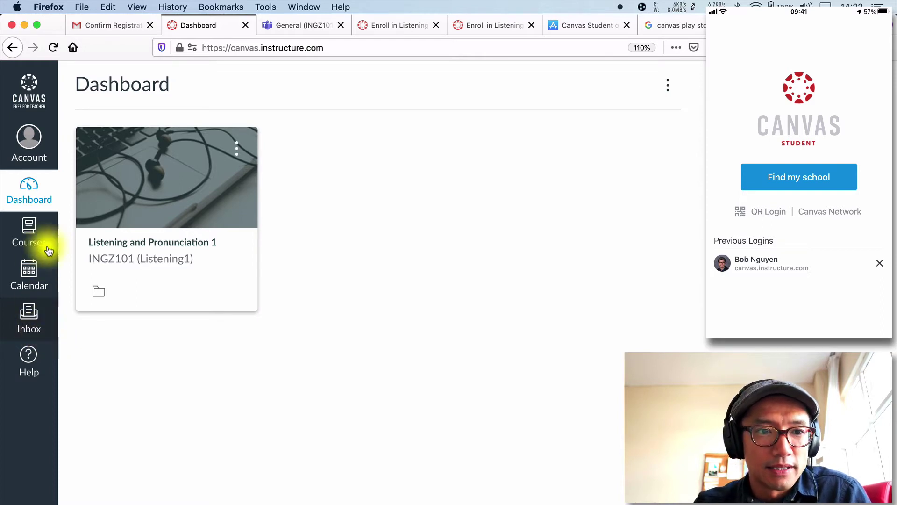
# - Open Account > QR for Mobile Login and proceed to display the login QR code
pyautogui.click(32, 141)
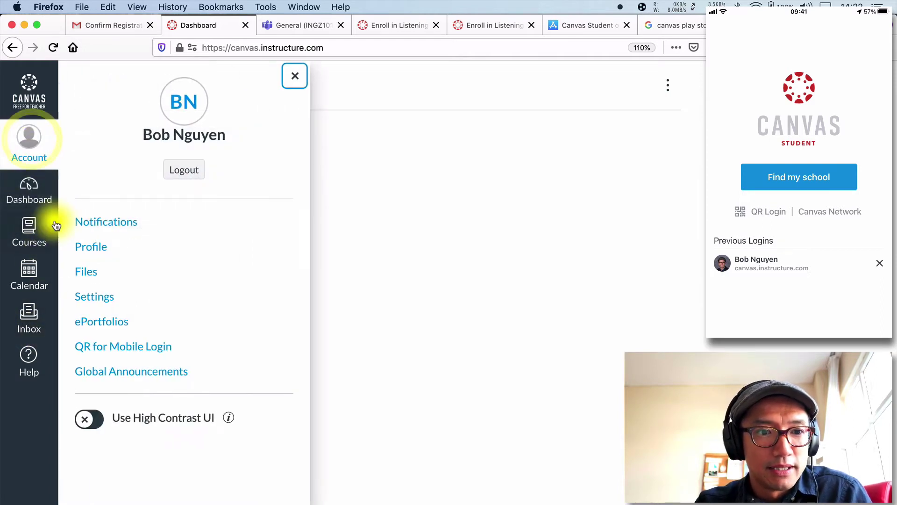
pyautogui.click(114, 346)
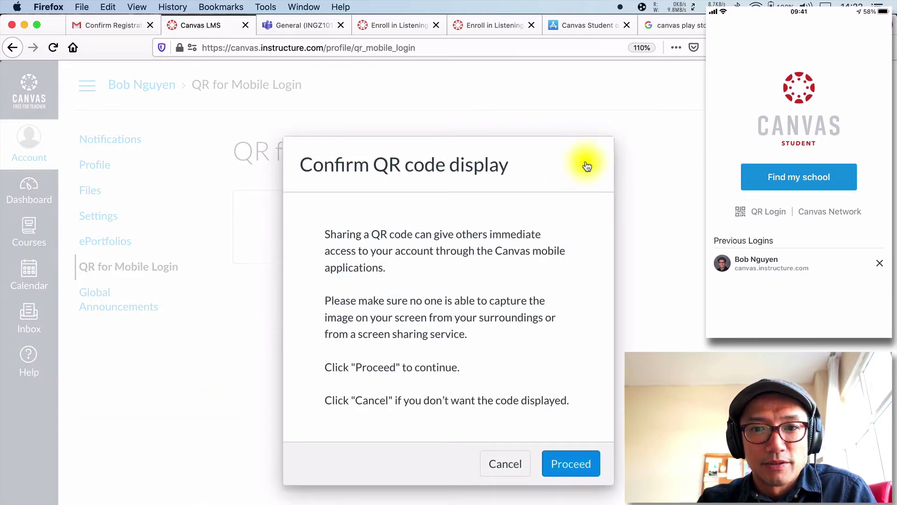
pyautogui.click(587, 163)
pyautogui.click(26, 151)
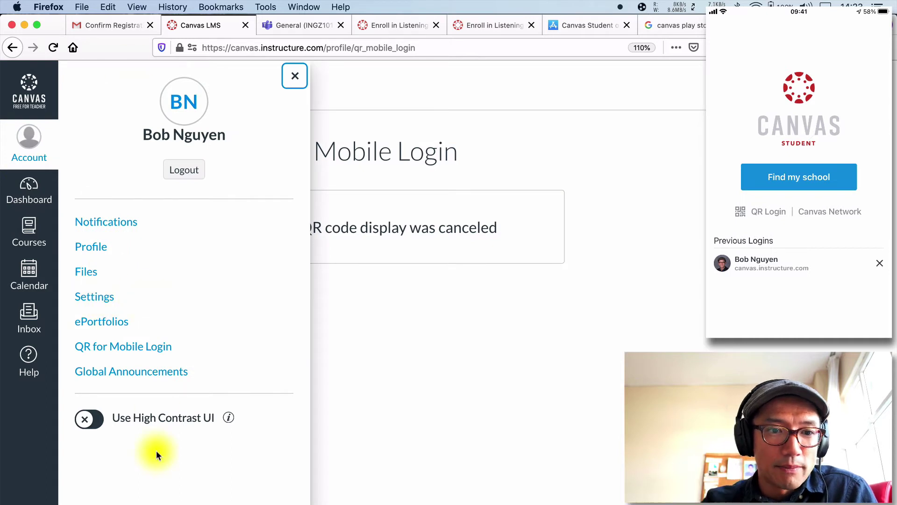
pyautogui.click(131, 350)
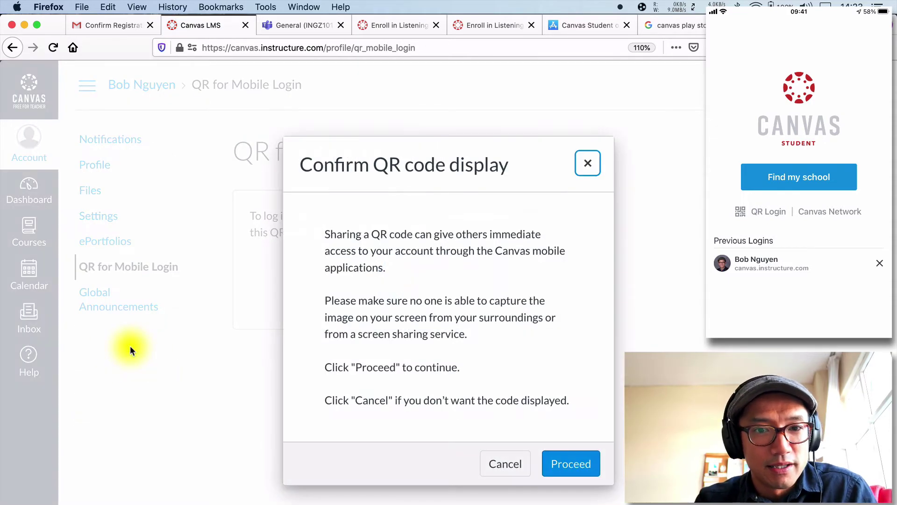
pyautogui.click(571, 470)
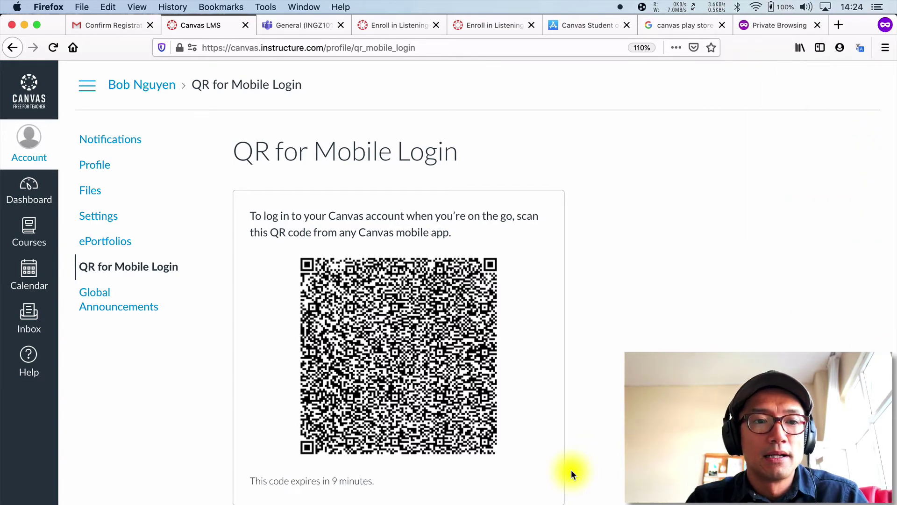
# - Open the INGZ107 (B) team in Teams and follow its Writing 1 Canvas enrollment link
pyautogui.click(289, 25)
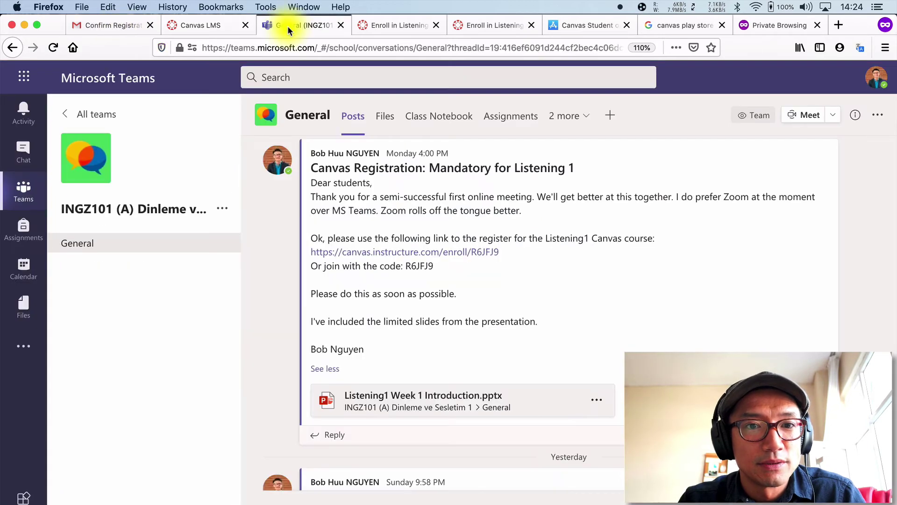
pyautogui.click(21, 193)
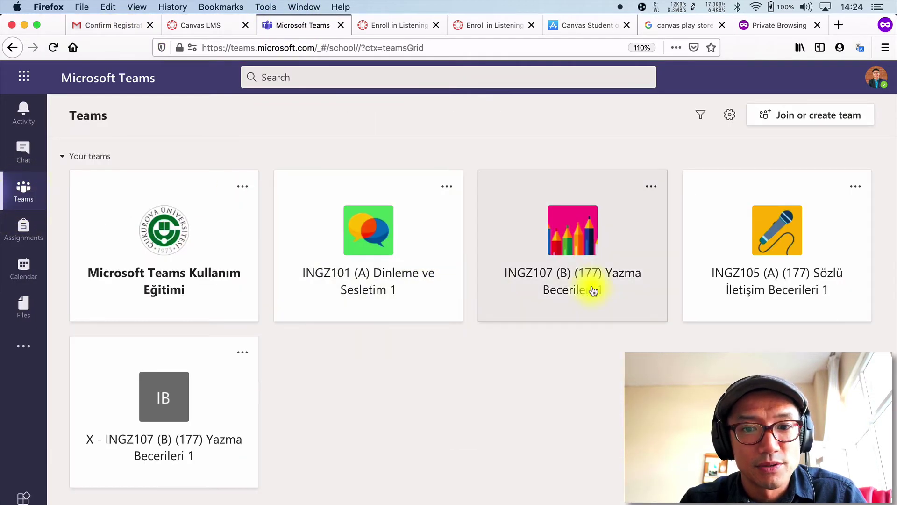
pyautogui.click(611, 286)
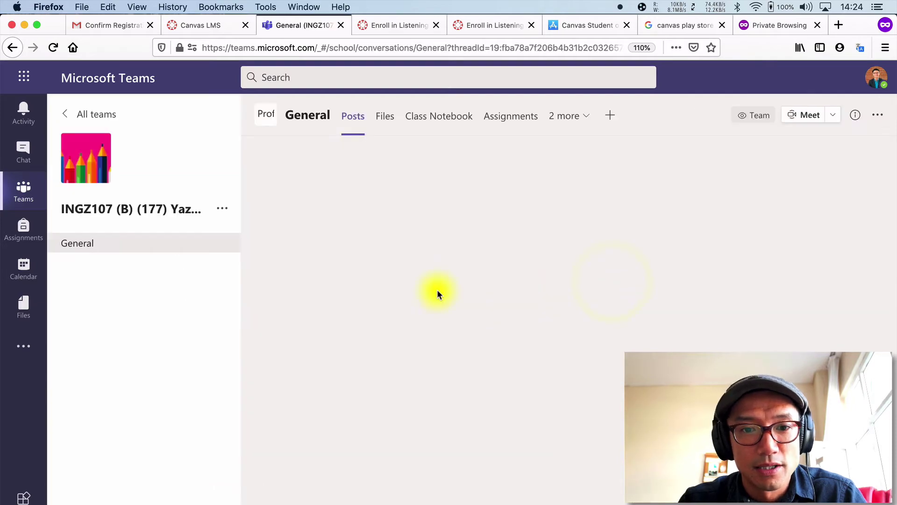
pyautogui.scroll(7, 437, 289)
pyautogui.scroll(15, 436, 290)
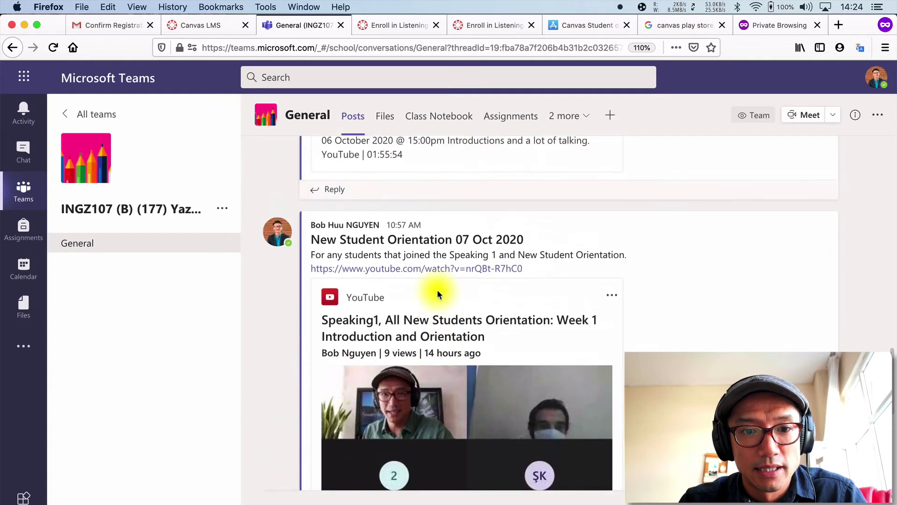
pyautogui.scroll(5, 436, 289)
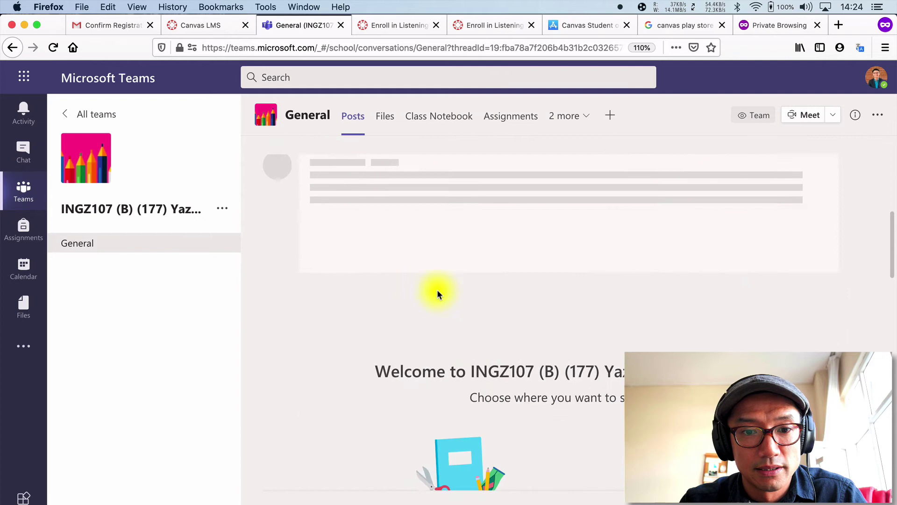
pyautogui.scroll(-4, 436, 289)
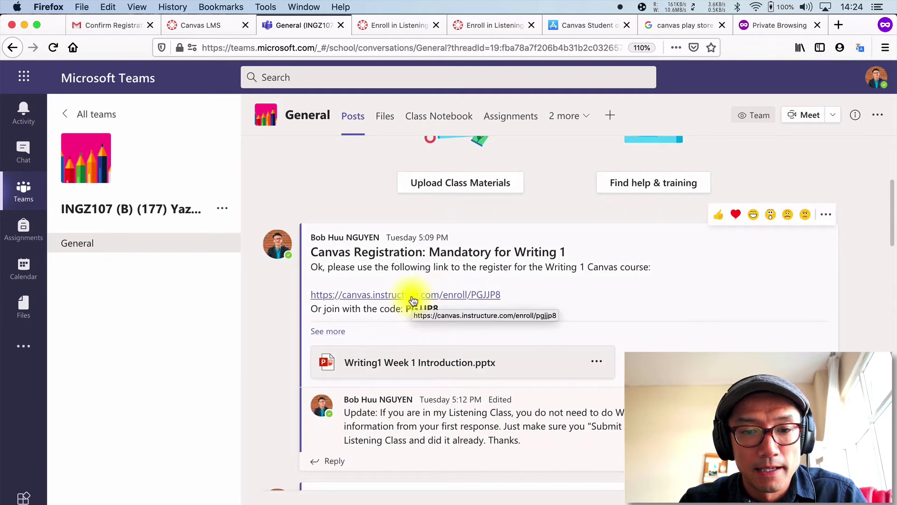
pyautogui.click(413, 298)
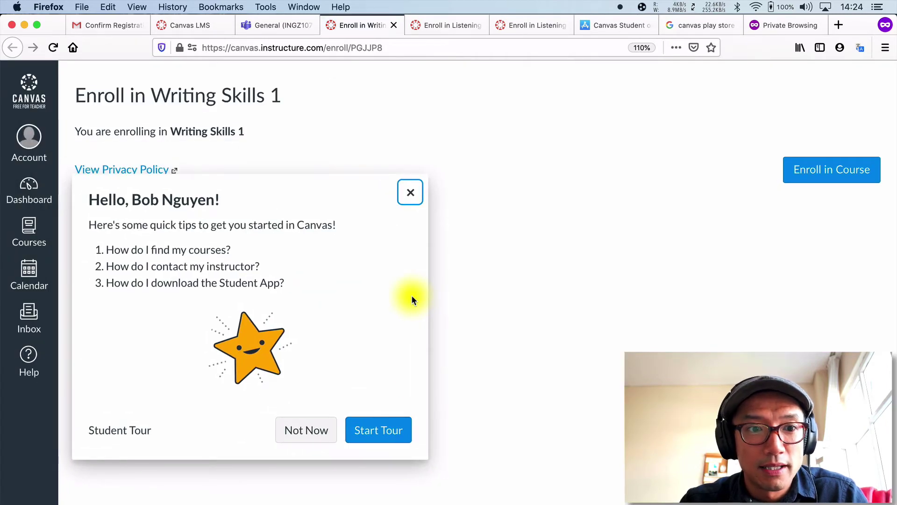
# - Dismiss the welcome tour prompts, enroll in Writing Skills 1, and go to the Dashboard
pyautogui.click(325, 430)
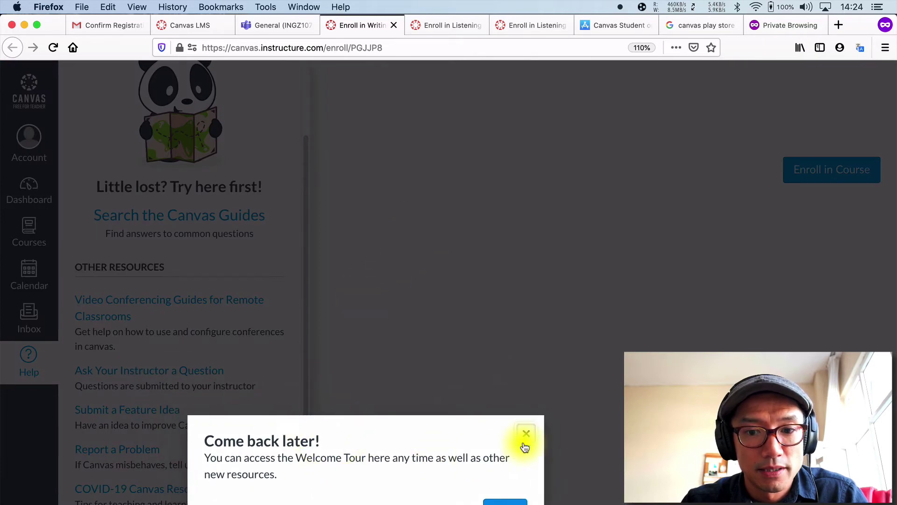
pyautogui.click(524, 437)
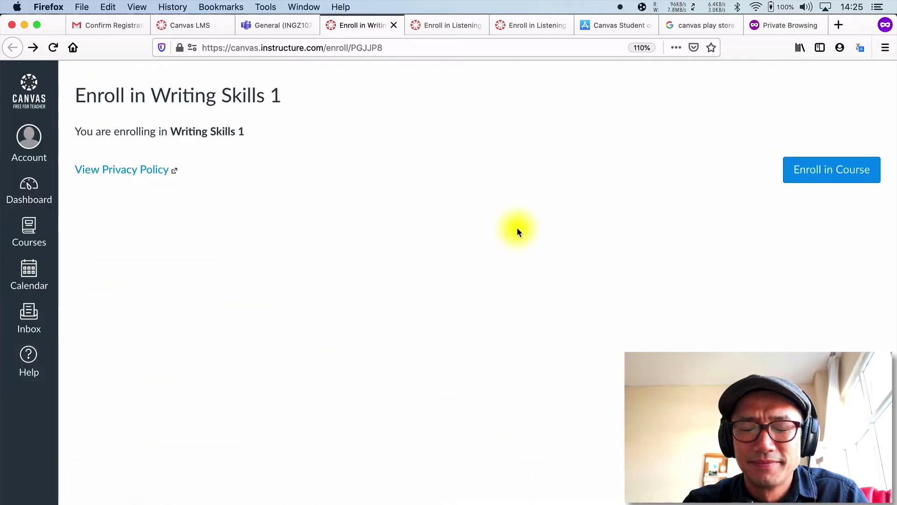
pyautogui.click(821, 173)
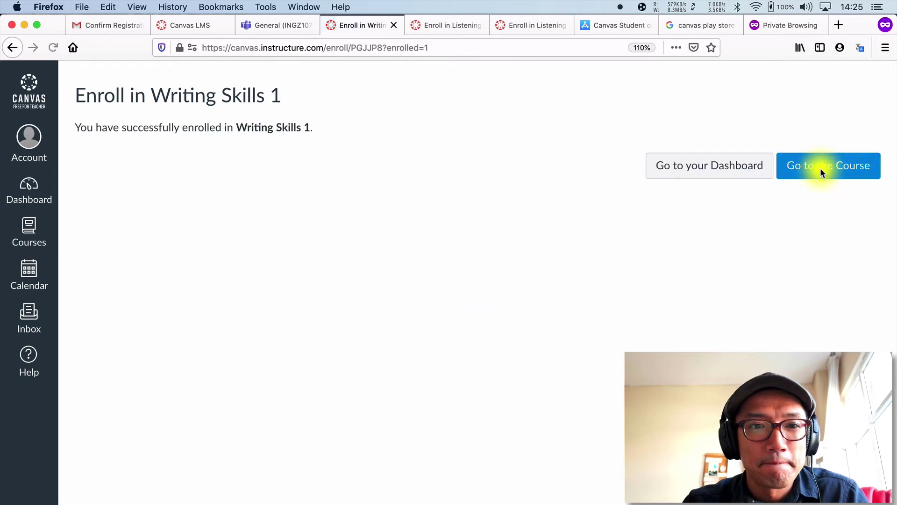
pyautogui.click(738, 157)
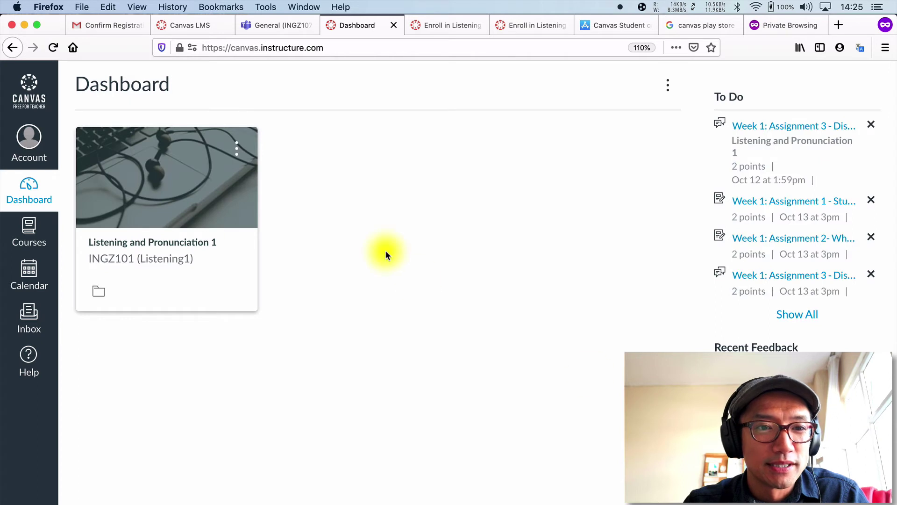
# - Confirm Writing Skills 1 under All Courses, then view its card on the Dashboard
pyautogui.click(29, 242)
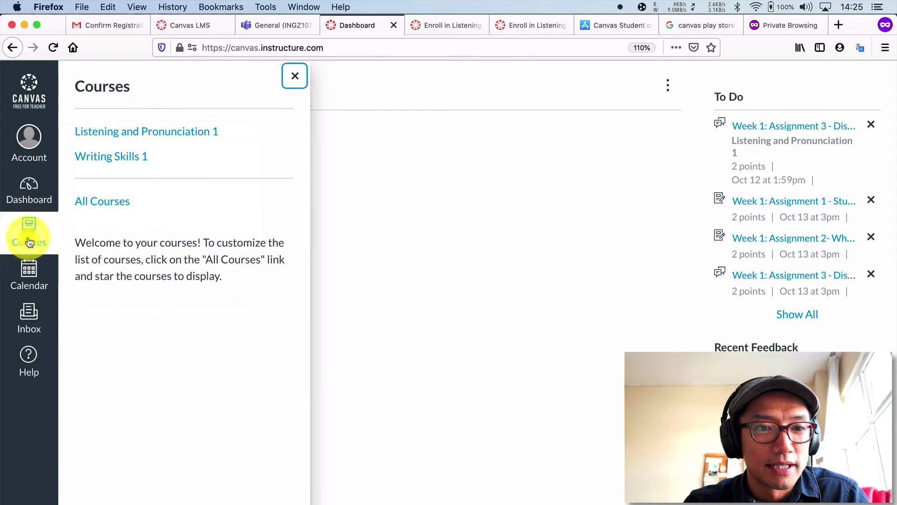
pyautogui.click(114, 201)
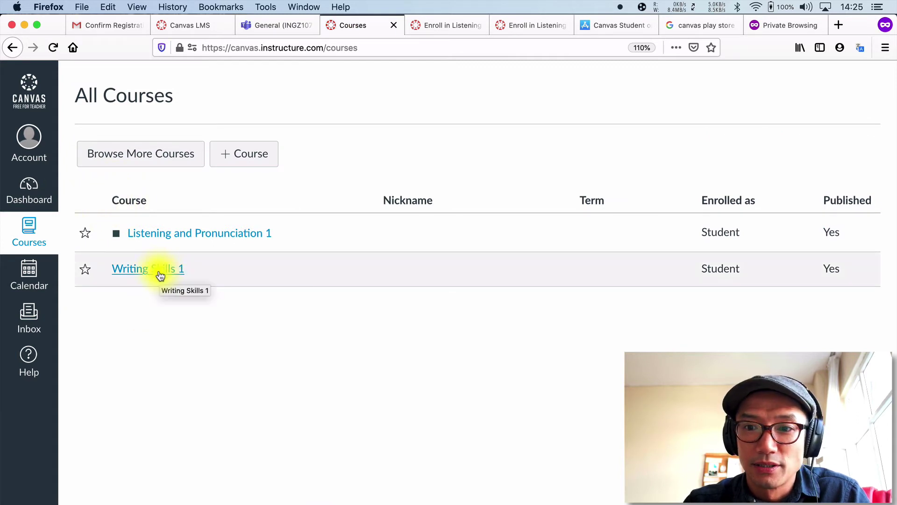
pyautogui.click(38, 187)
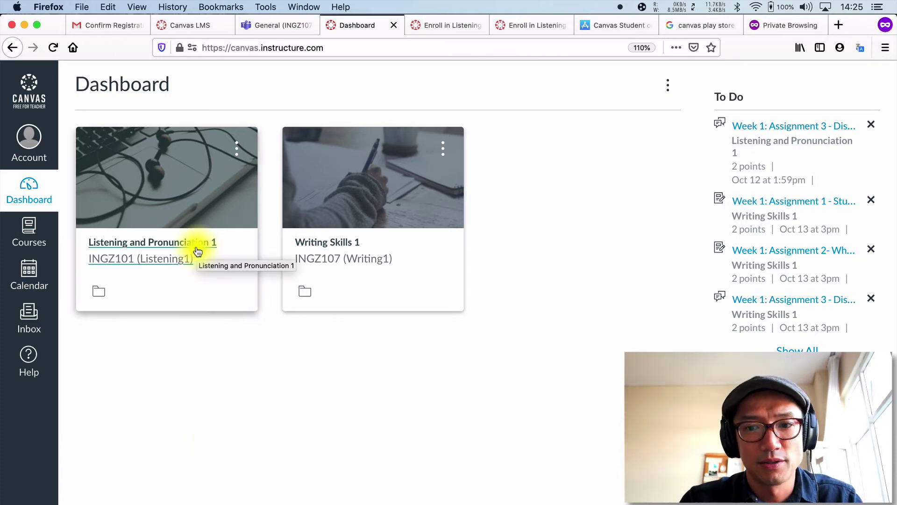
# - Go to the INGZ105 team and follow the Speaking 1 Canvas link in its registration post
pyautogui.click(265, 25)
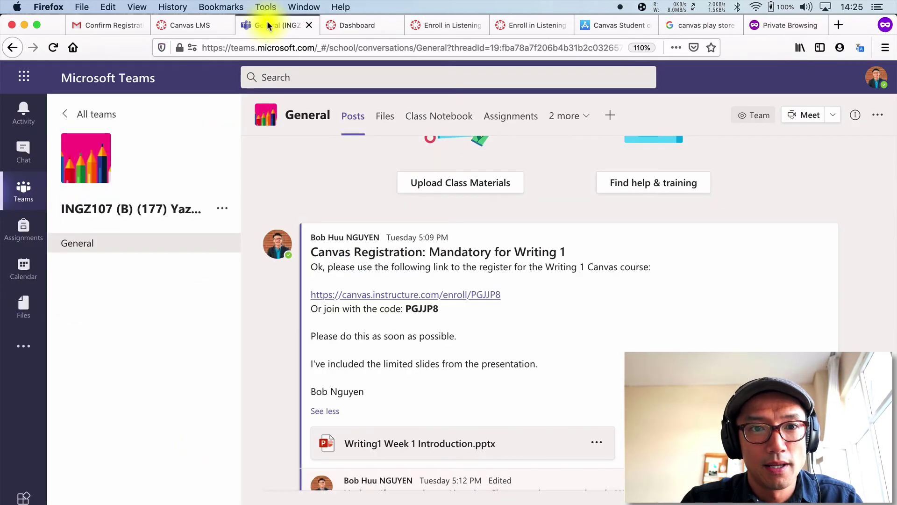
pyautogui.scroll(5, 261, 287)
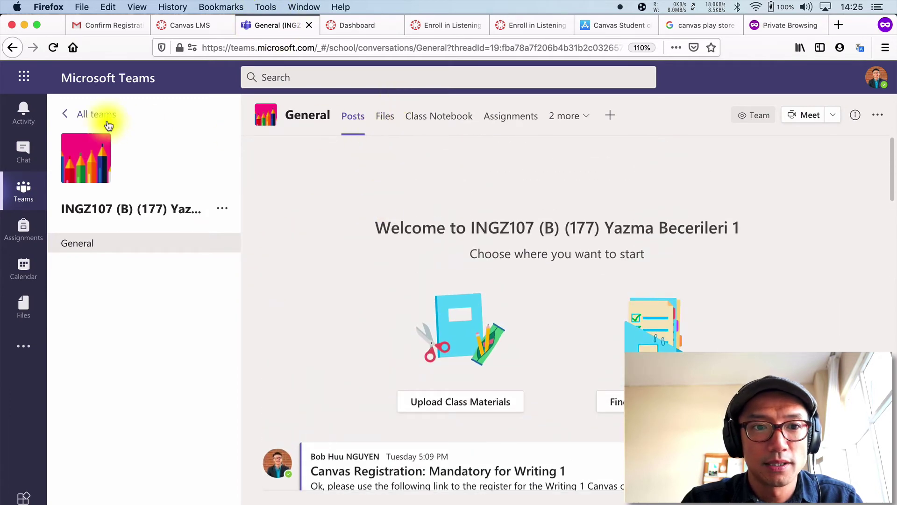
pyautogui.click(81, 113)
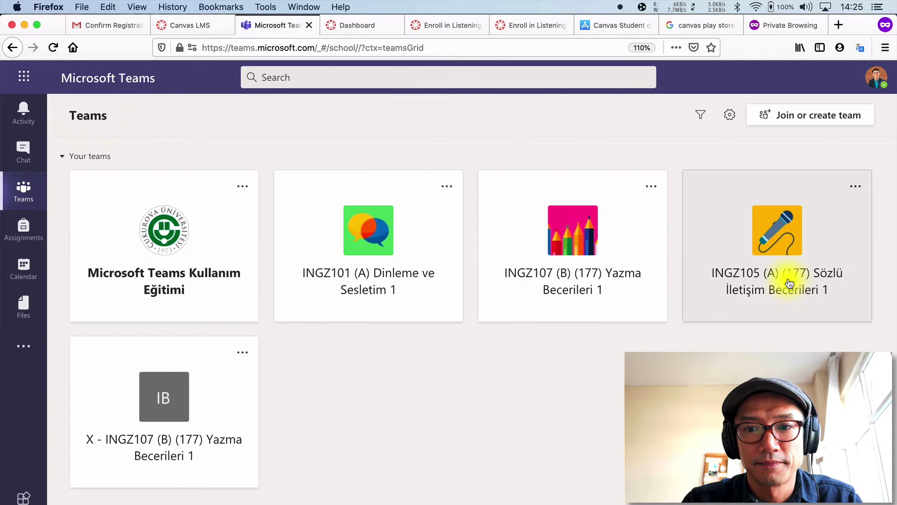
pyautogui.click(794, 280)
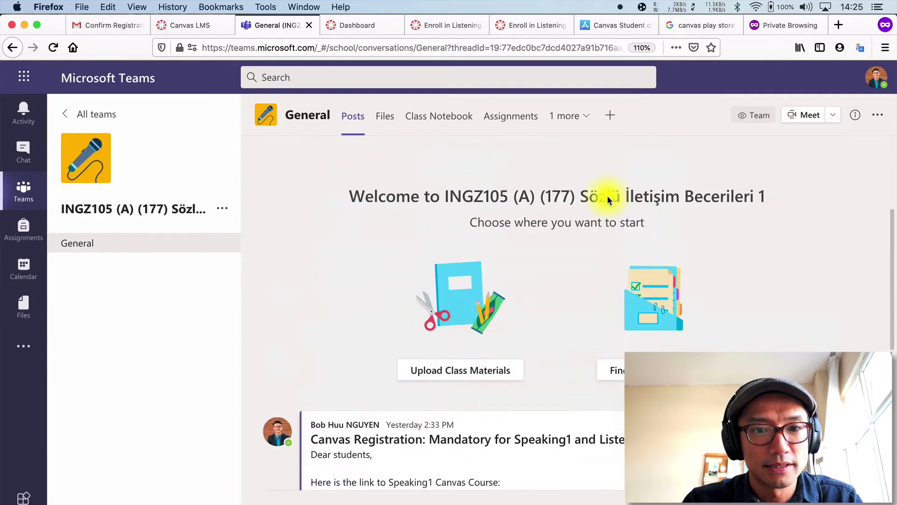
pyautogui.scroll(-3, 571, 286)
pyautogui.scroll(-2, 571, 287)
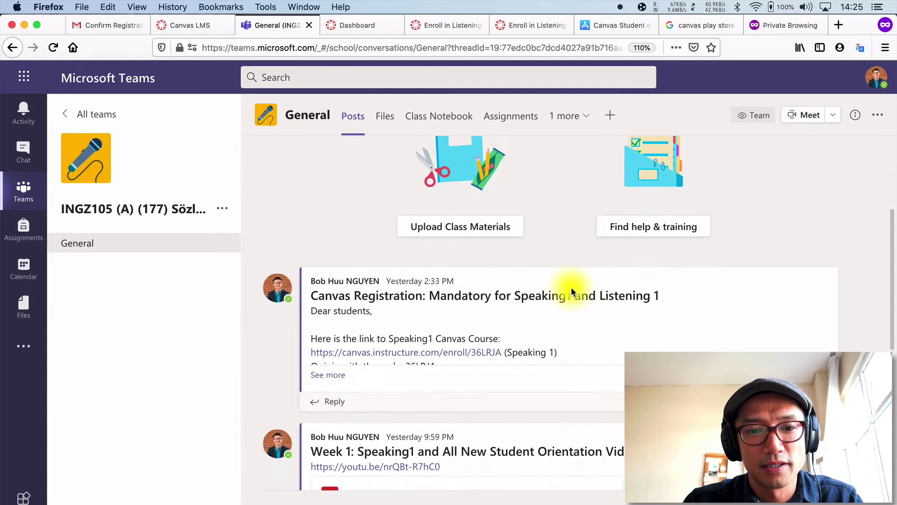
pyautogui.click(444, 351)
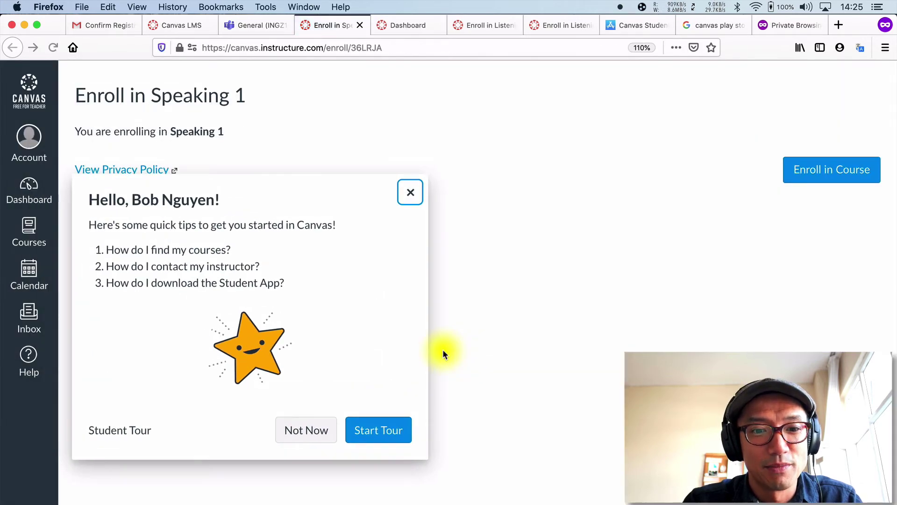
# - Skip the student tour, close its reminder, and enroll in Speaking 1
pyautogui.click(307, 432)
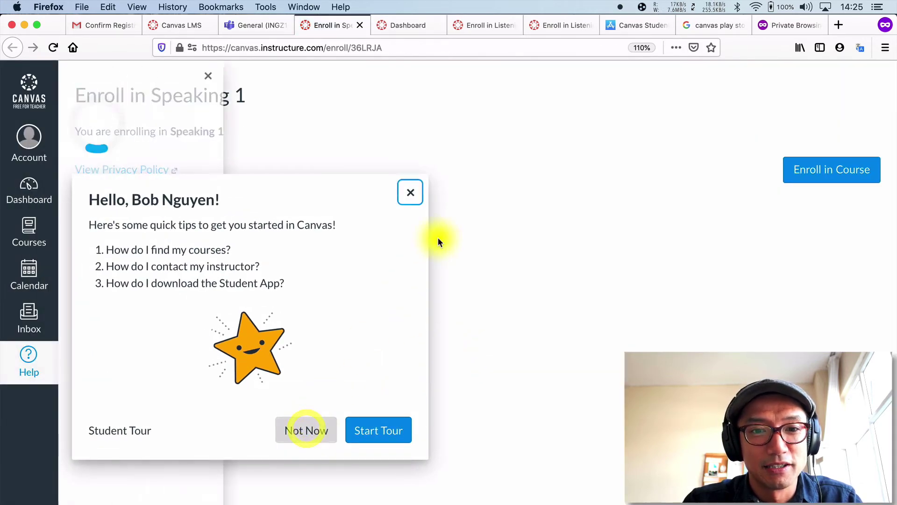
pyautogui.click(528, 433)
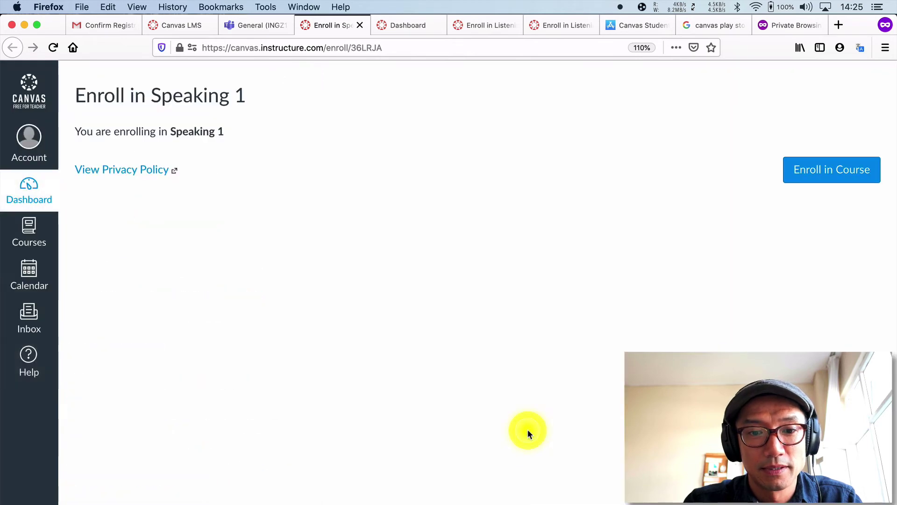
pyautogui.click(846, 171)
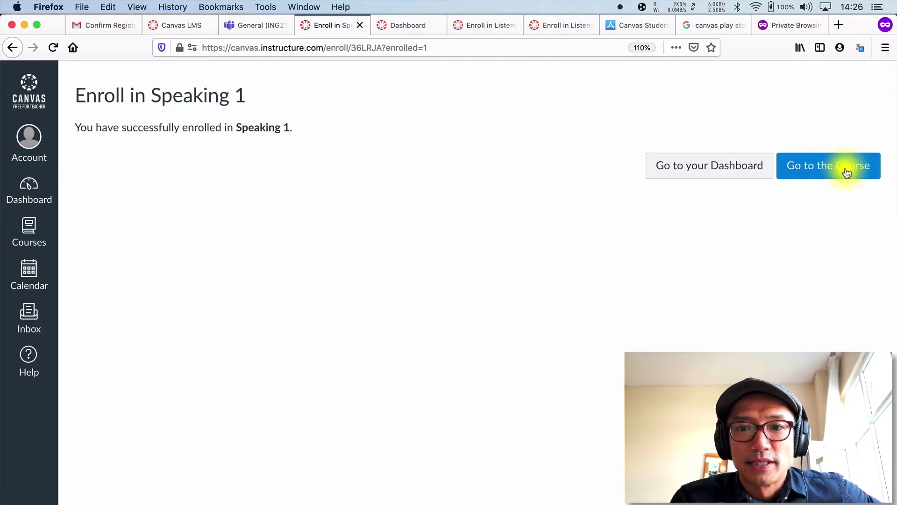
# - Look over the Speaking 1 course home page, then go back to the Dashboard
pyautogui.click(846, 171)
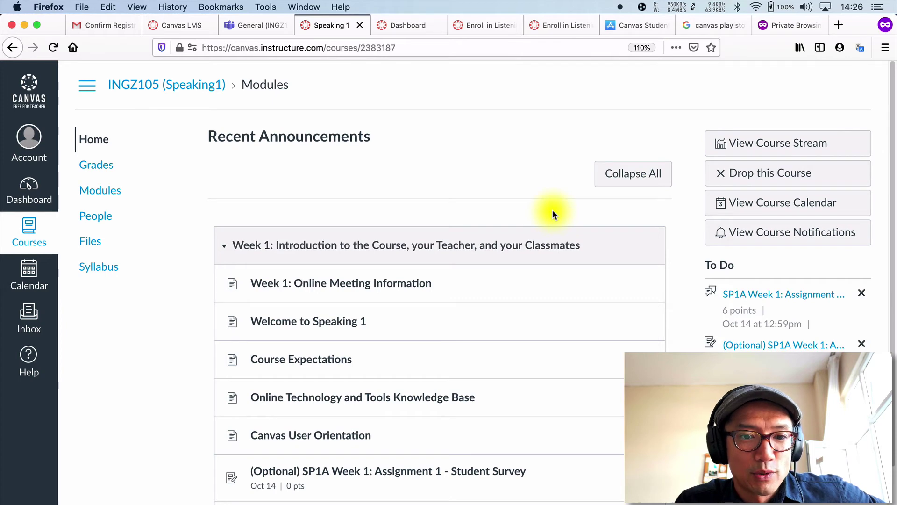
pyautogui.scroll(-3, 552, 214)
pyautogui.scroll(3, 552, 214)
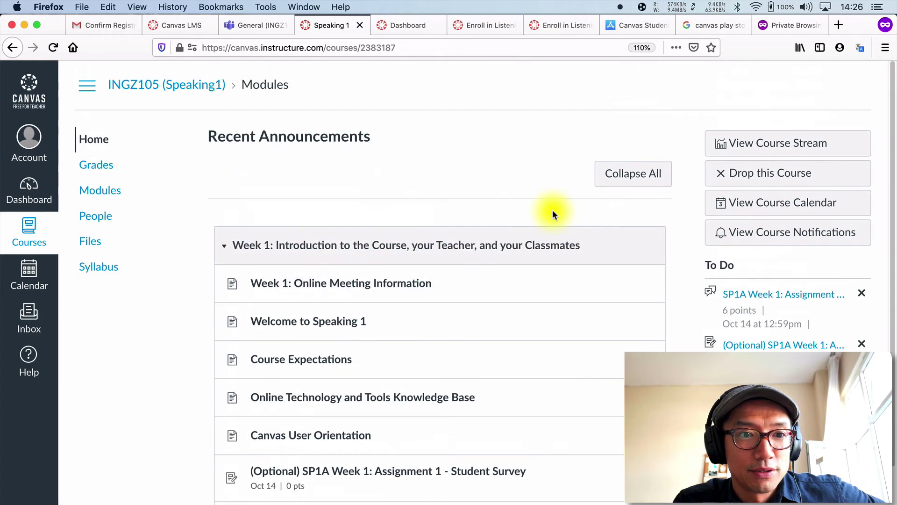
pyautogui.click(35, 201)
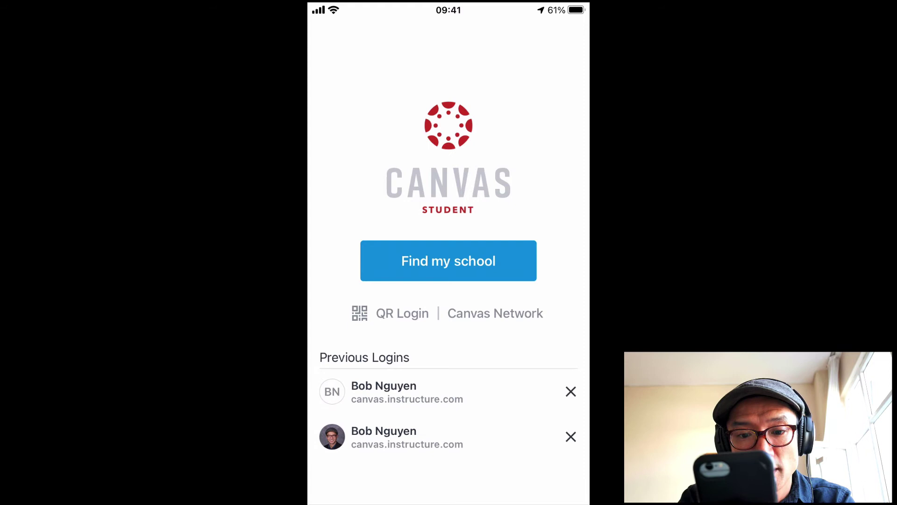
# - Sign in to Canvas Student with the first saved login under Previous Logins
pyautogui.click(406, 391)
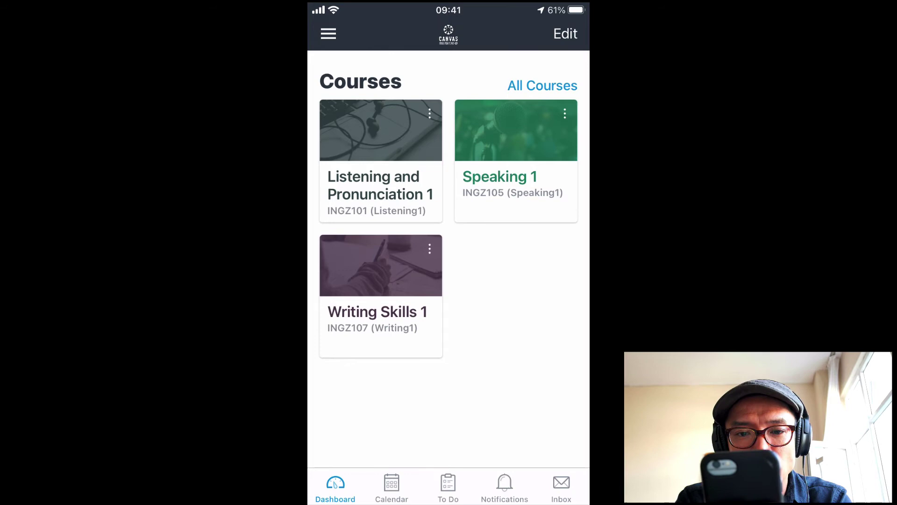
# - Bring Microsoft Teams to full screen from recent apps and refresh the teams list
pyautogui.moveTo(449, 502); pyautogui.dragTo(449, 327)
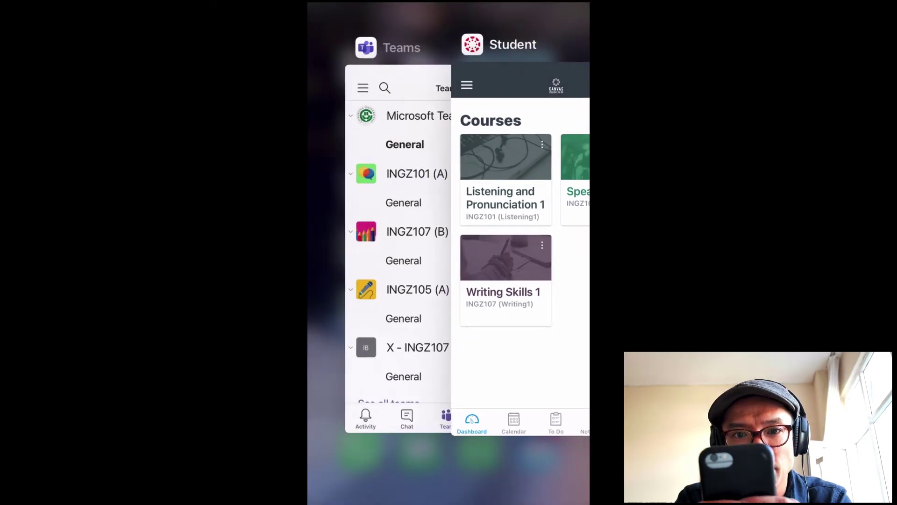
pyautogui.click(390, 301)
pyautogui.moveTo(449, 187); pyautogui.dragTo(449, 253)
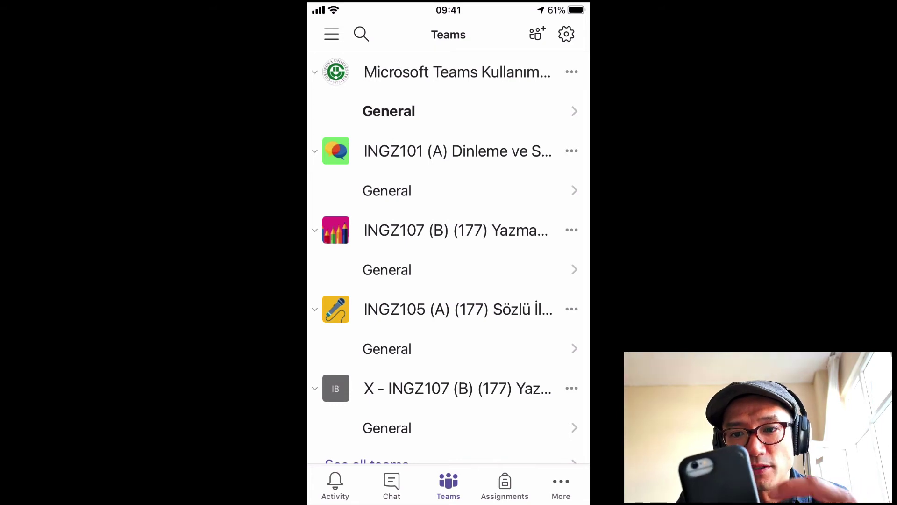
# - Open the INGZ101 General channel and scroll to the Canvas Registration post for Listening 1
pyautogui.click(315, 151)
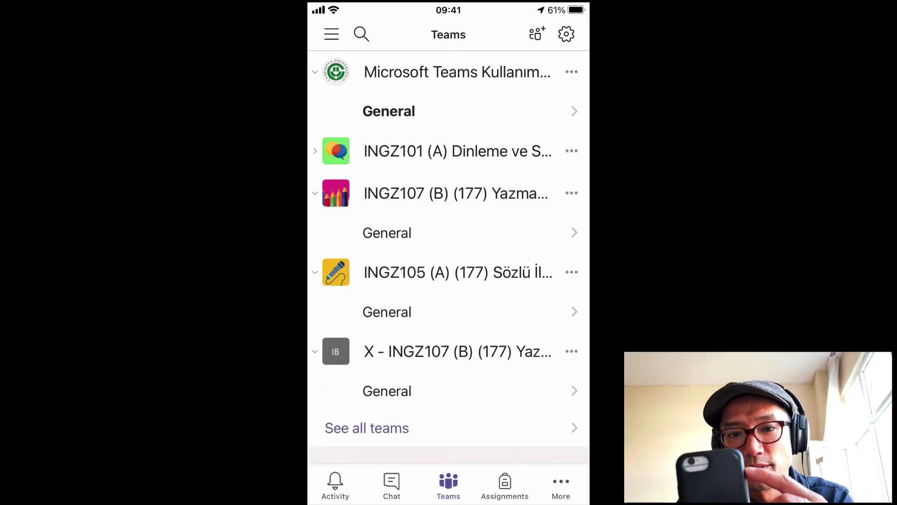
pyautogui.click(571, 151)
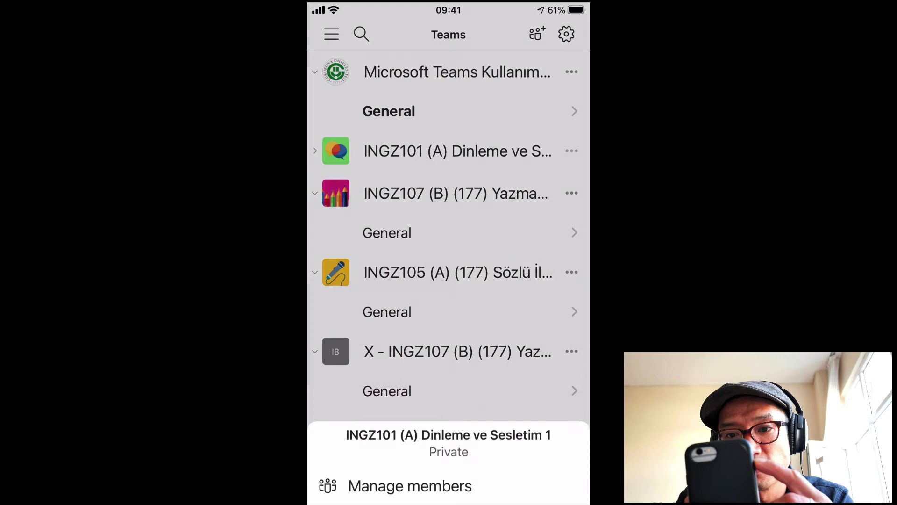
pyautogui.click(448, 112)
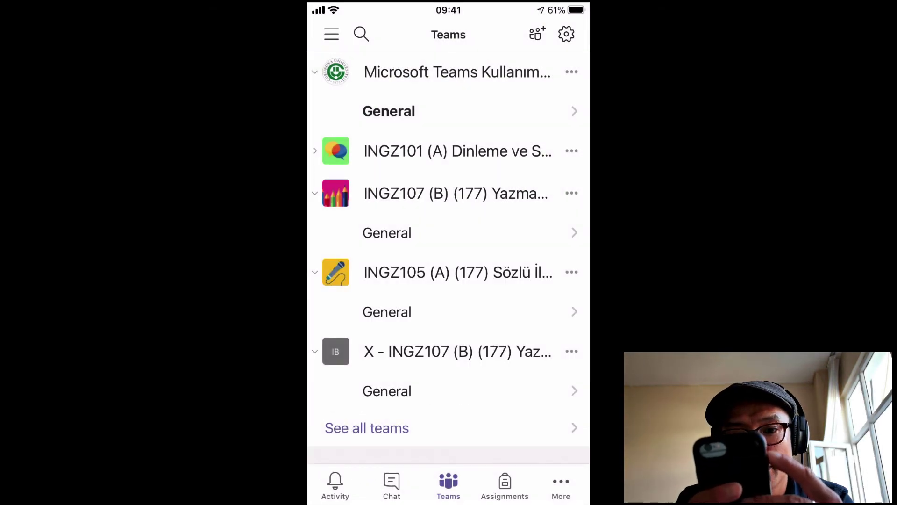
pyautogui.click(315, 150)
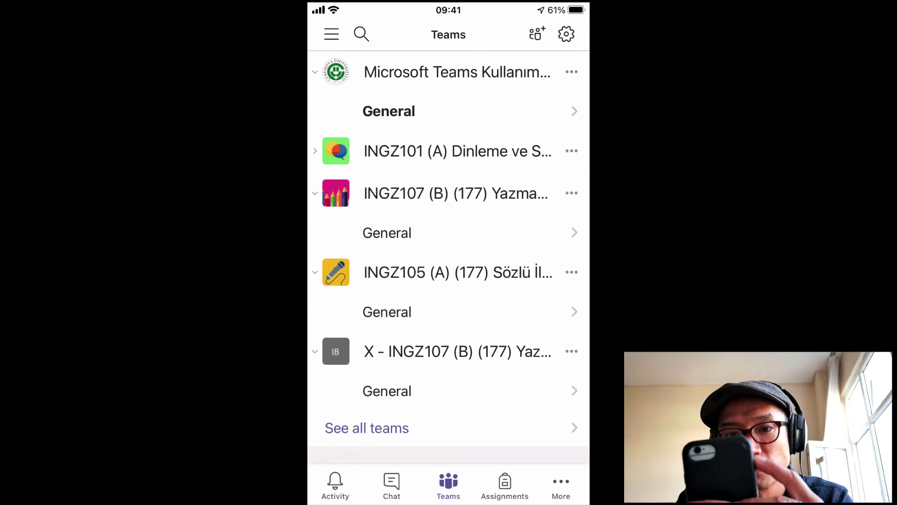
pyautogui.click(387, 190)
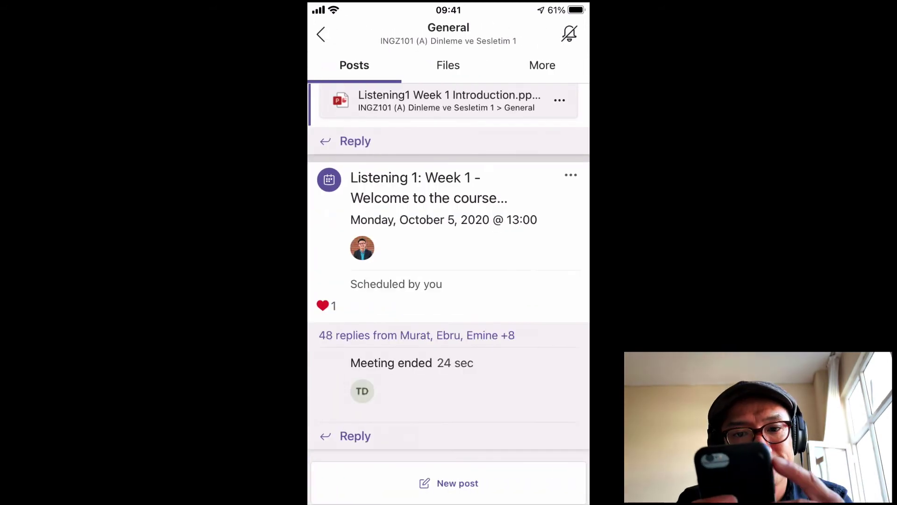
pyautogui.scroll(10, 449, 266)
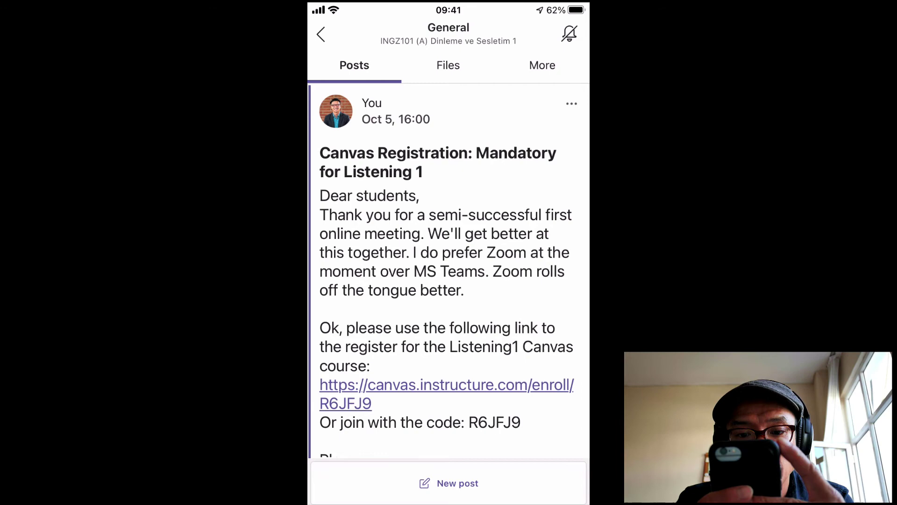
pyautogui.scroll(-3, 449, 255)
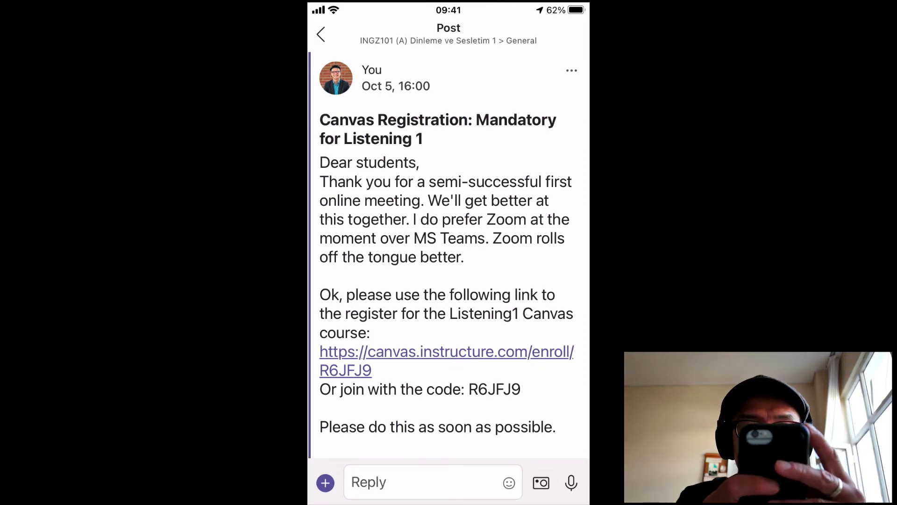
# - Copy the Listening 1 enrollment link and visit it in Chrome's cleared address bar
pyautogui.click(421, 351)
pyautogui.click(365, 366)
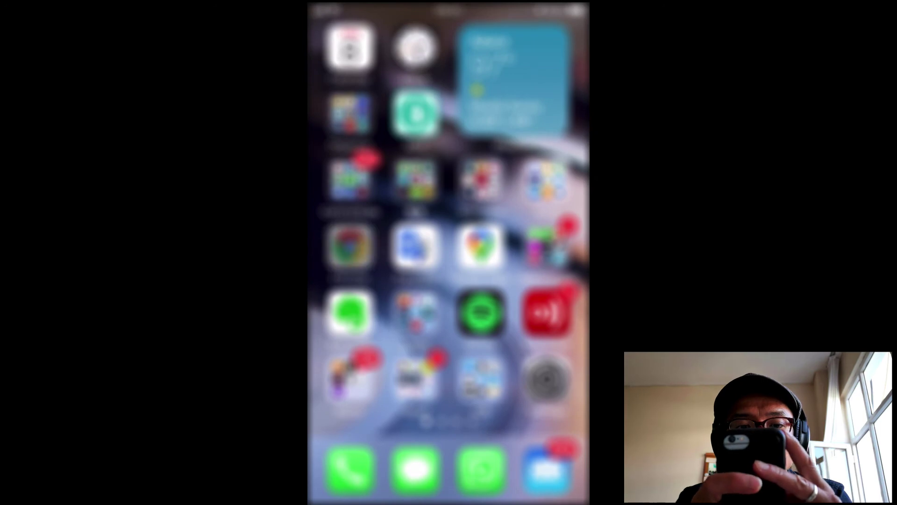
pyautogui.click(350, 246)
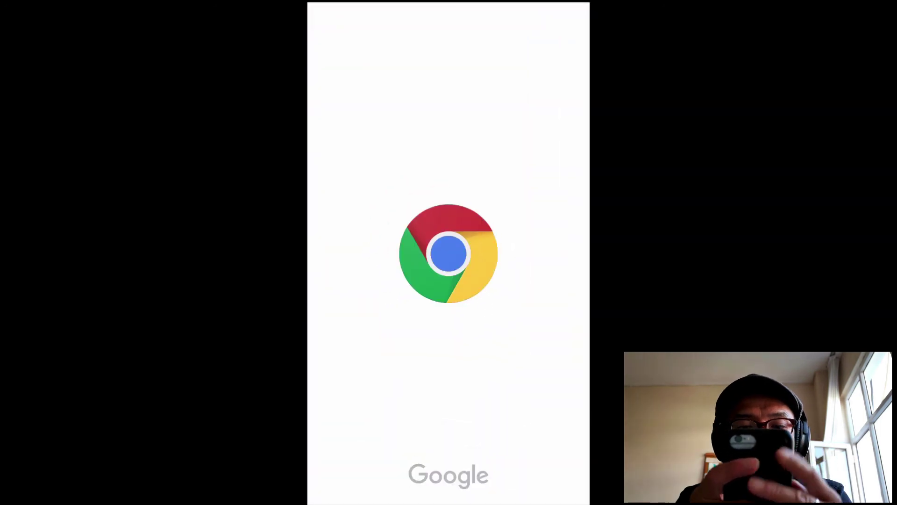
pyautogui.click(448, 35)
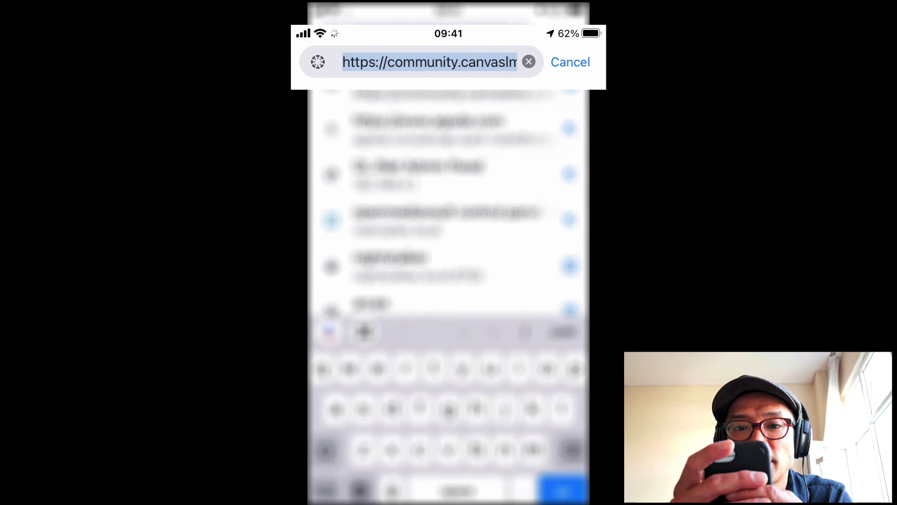
pyautogui.press('BackSpace')
pyautogui.click(354, 36)
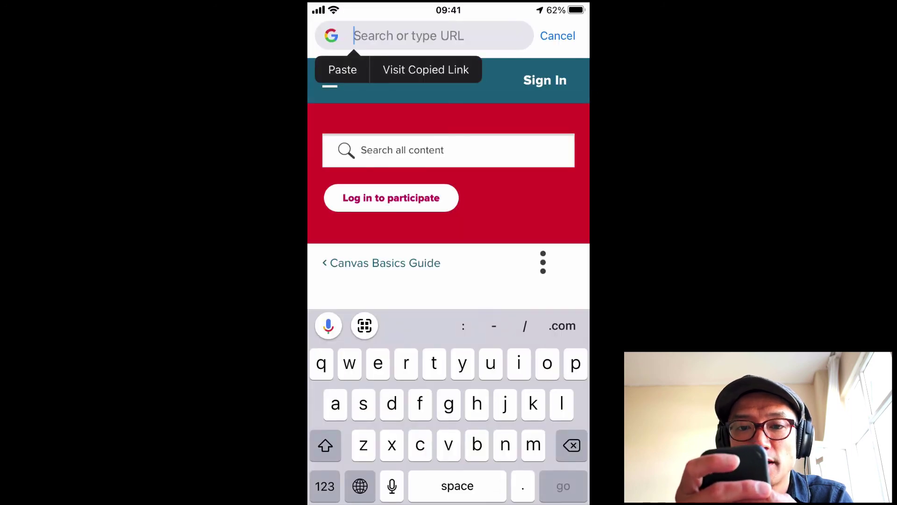
pyautogui.click(426, 69)
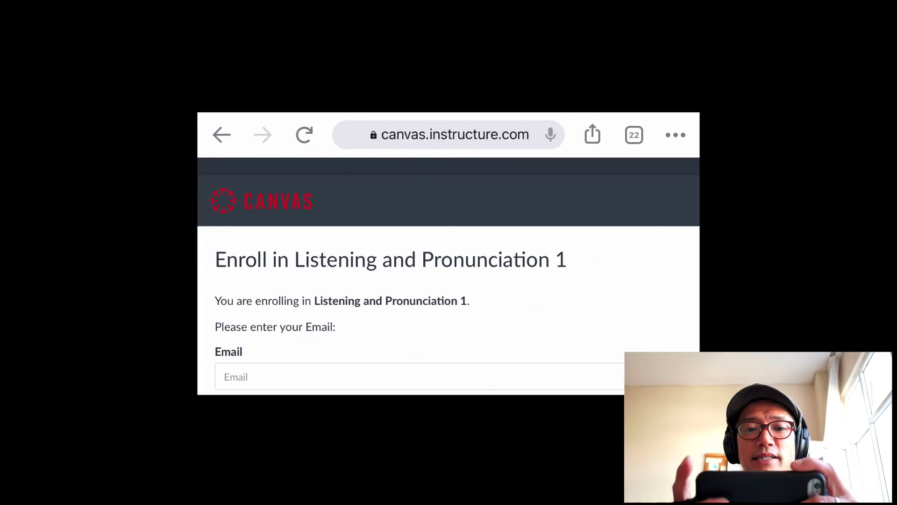
# - Enter the student's e-mail address on the Canvas enrollment form
pyautogui.scroll(-3, 448, 261)
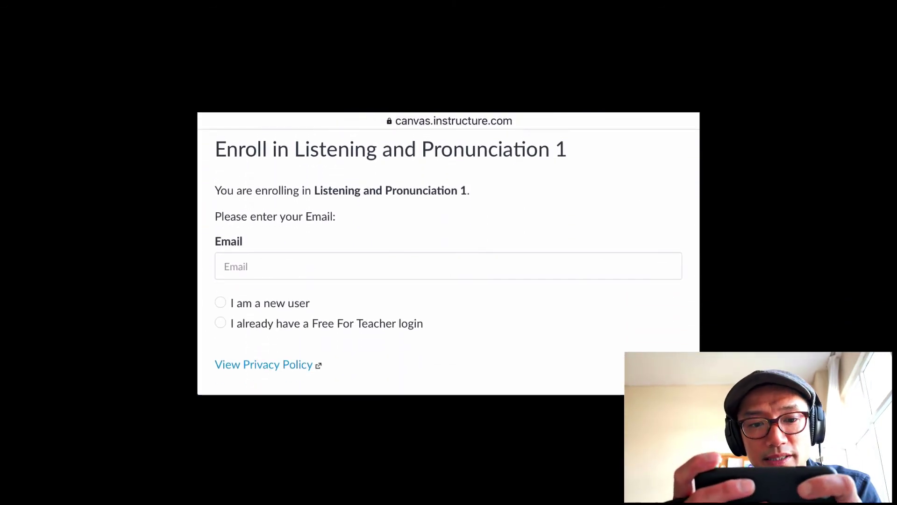
pyautogui.click(448, 266)
pyautogui.write('Bob')
pyautogui.press('BackSpace')
pyautogui.press('BackSpace')
pyautogui.press('BackSpace')
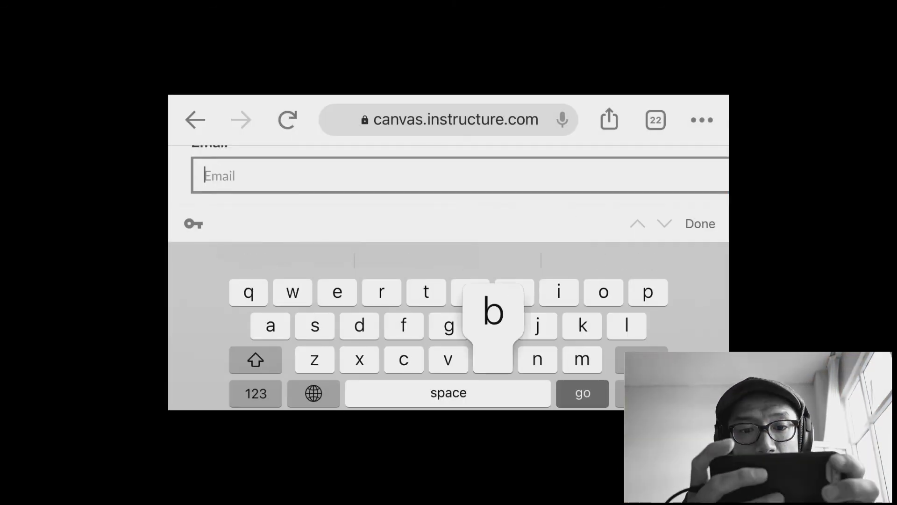
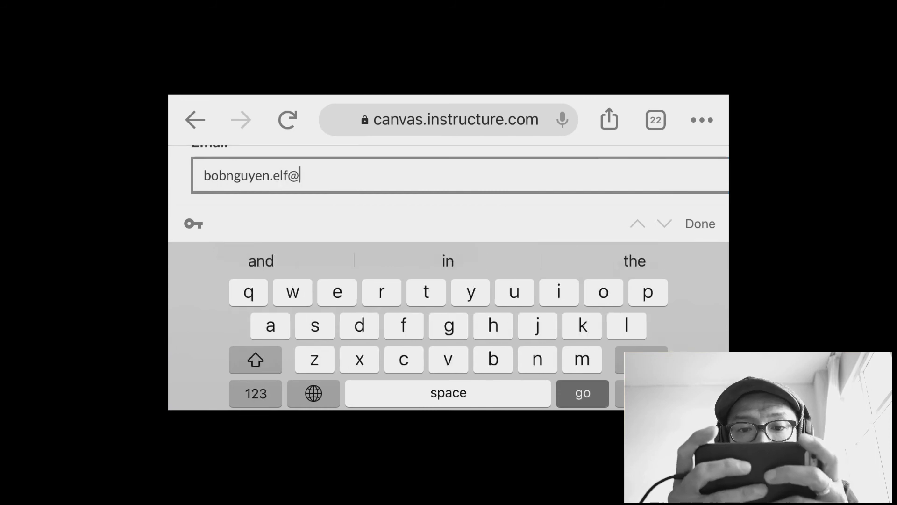
pyautogui.press('Return')
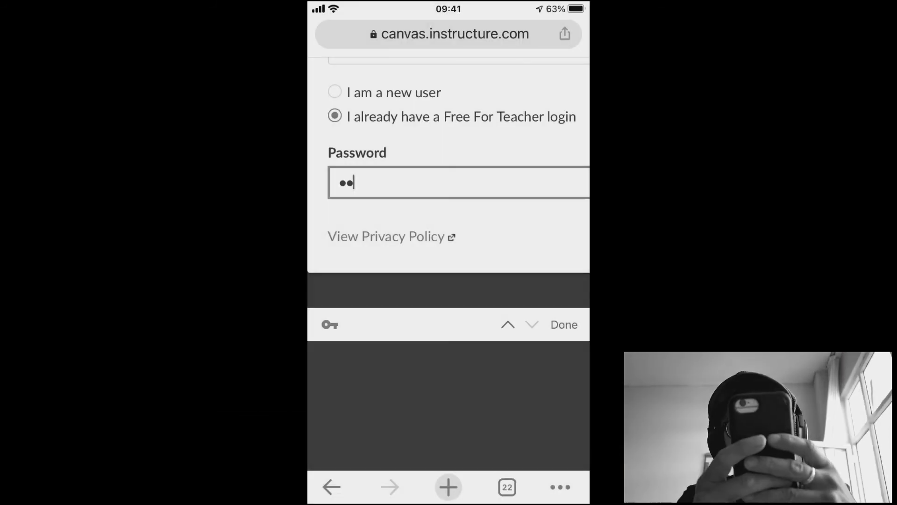
# - Type the account password to log in and enroll, then skip the welcome tour
pyautogui.write('***')
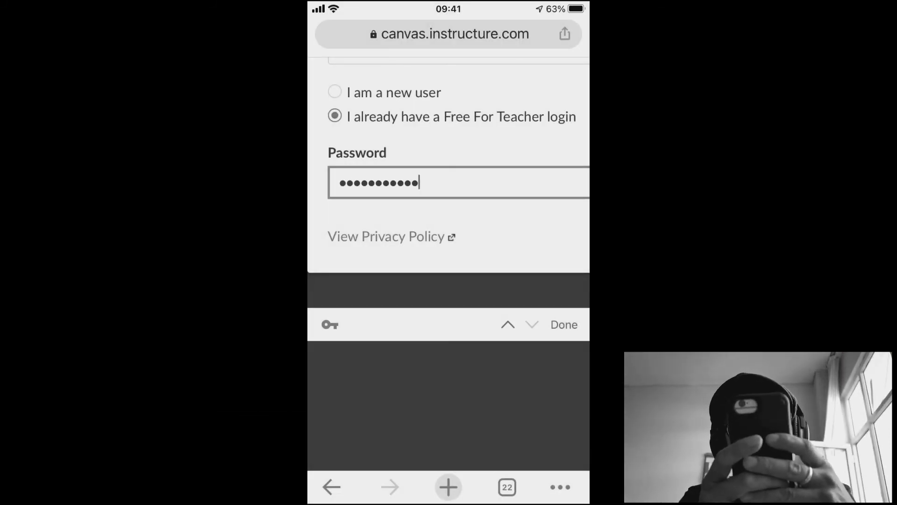
pyautogui.press('Return')
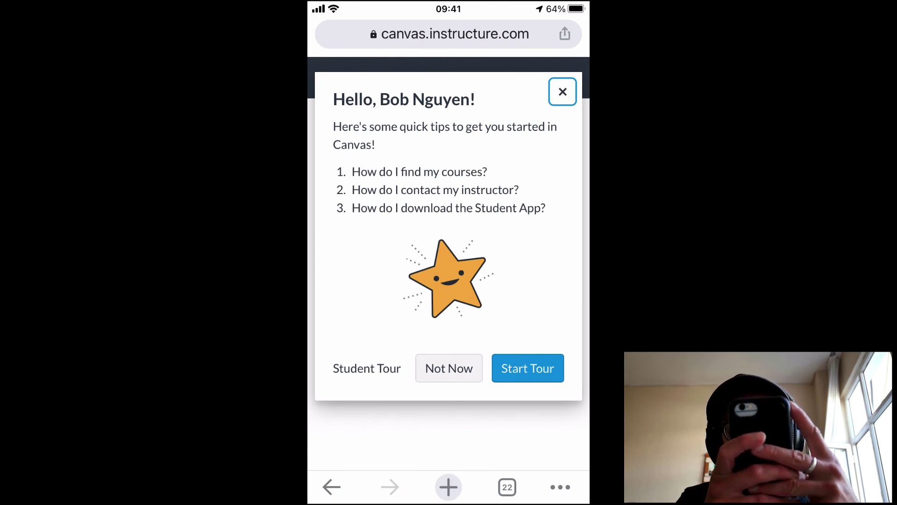
pyautogui.click(449, 369)
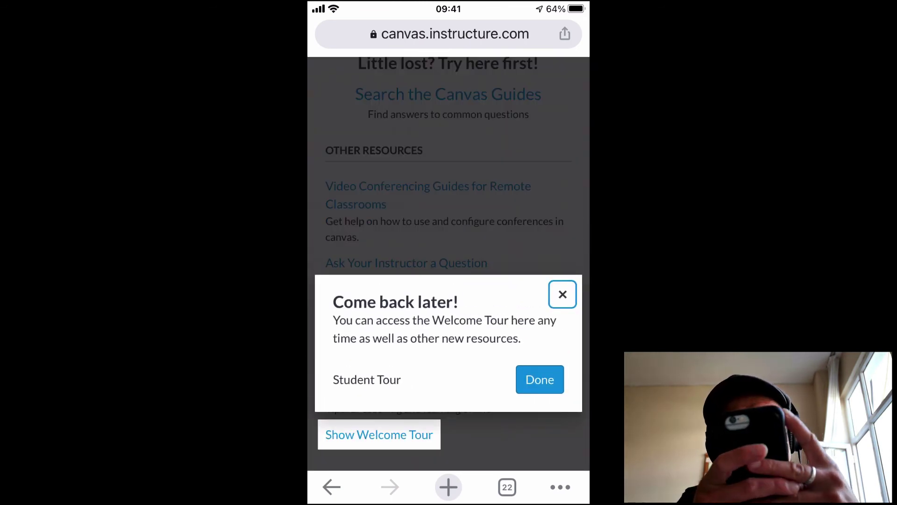
# - Dismiss the tour reminder and scroll through the INGZ101 course's Week 1 items and assignments
pyautogui.click(540, 380)
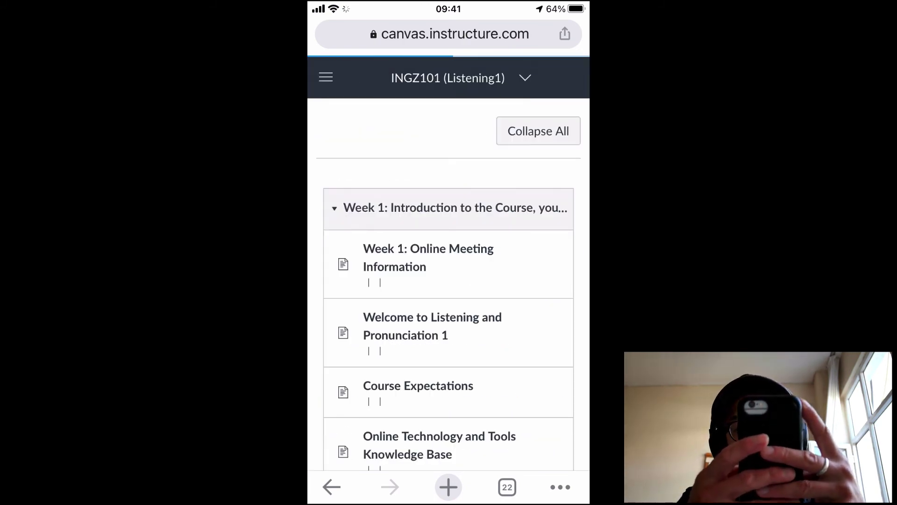
pyautogui.scroll(-15, 448, 280)
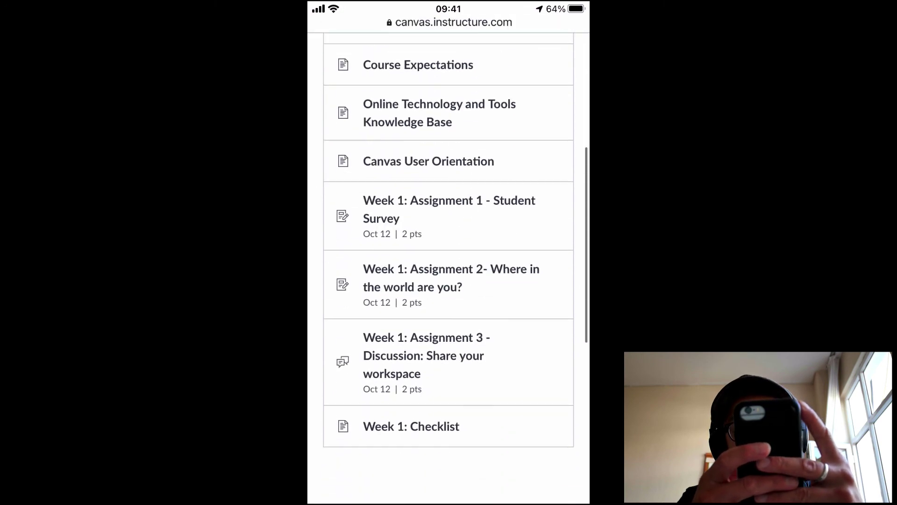
pyautogui.scroll(15, 449, 281)
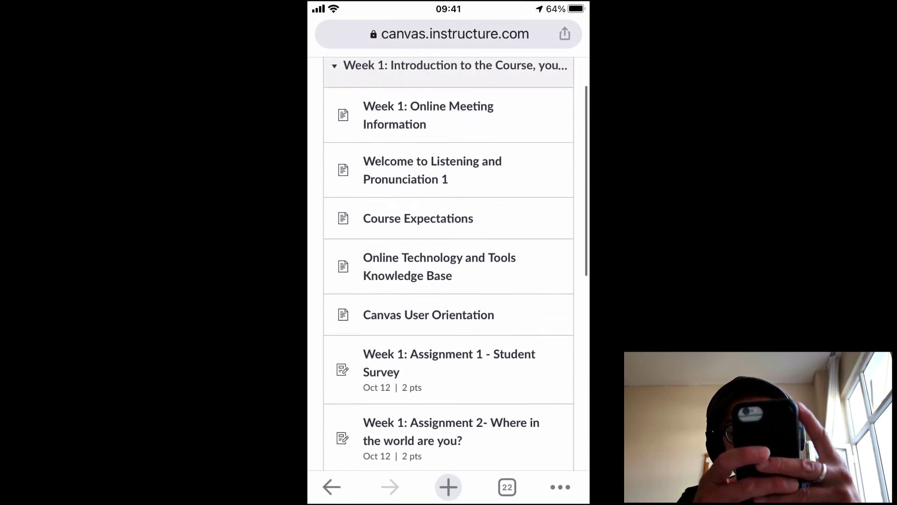
pyautogui.scroll(-15, 449, 280)
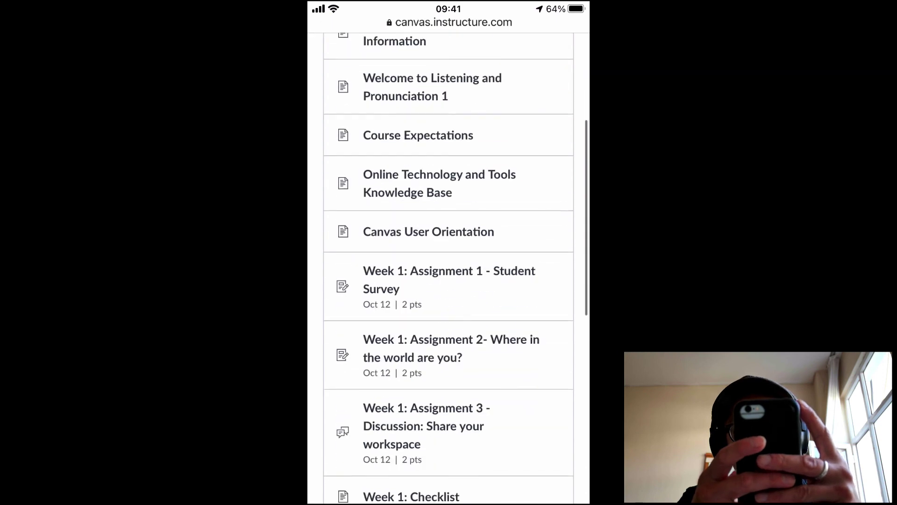
pyautogui.scroll(15, 448, 280)
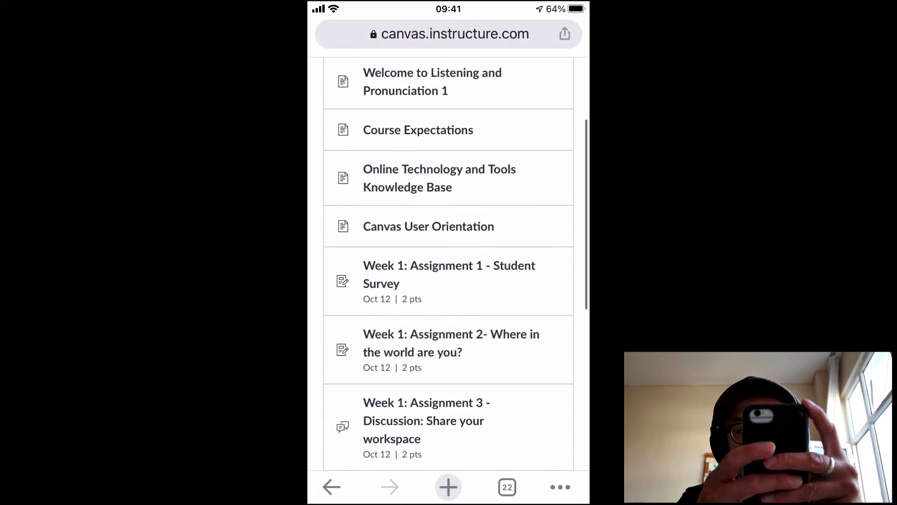
# - Open Account > Settings from the navigation menu and review language, Istanbul time zone and Web Services
pyautogui.click(326, 78)
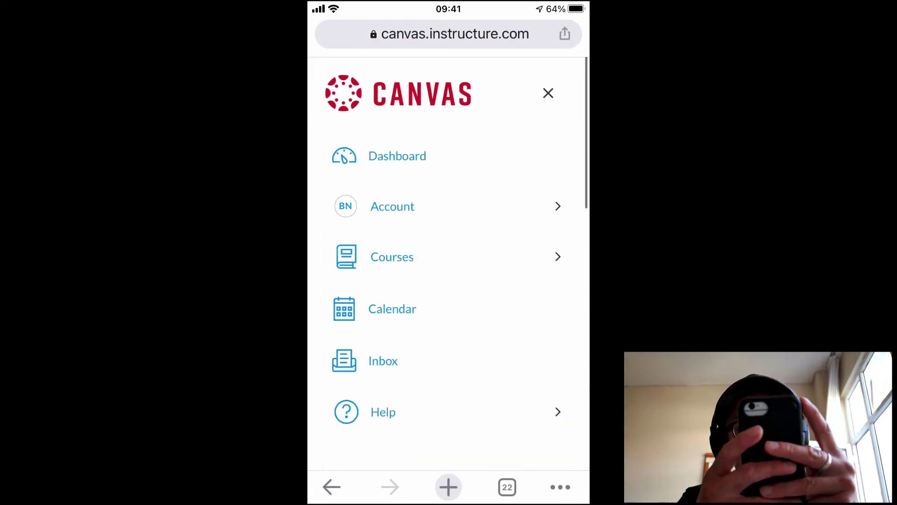
pyautogui.click(393, 206)
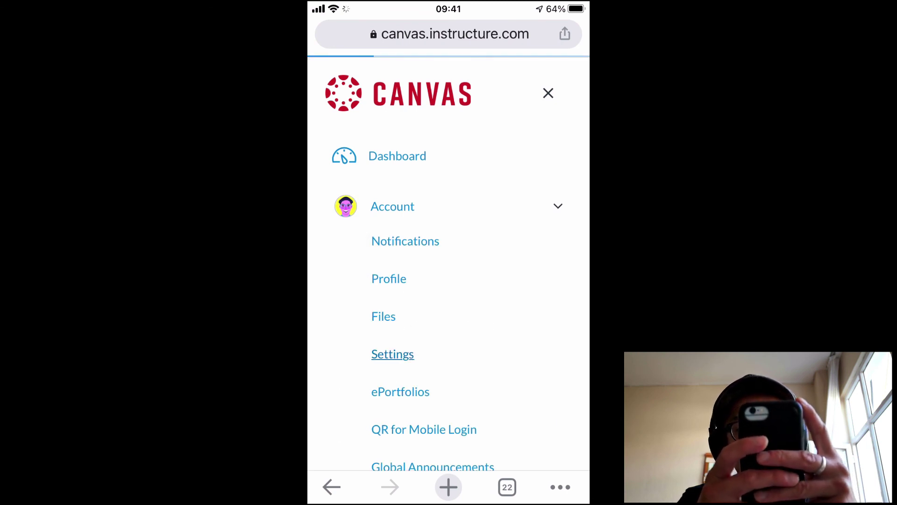
pyautogui.scroll(-4, 448, 281)
pyautogui.scroll(-10, 449, 281)
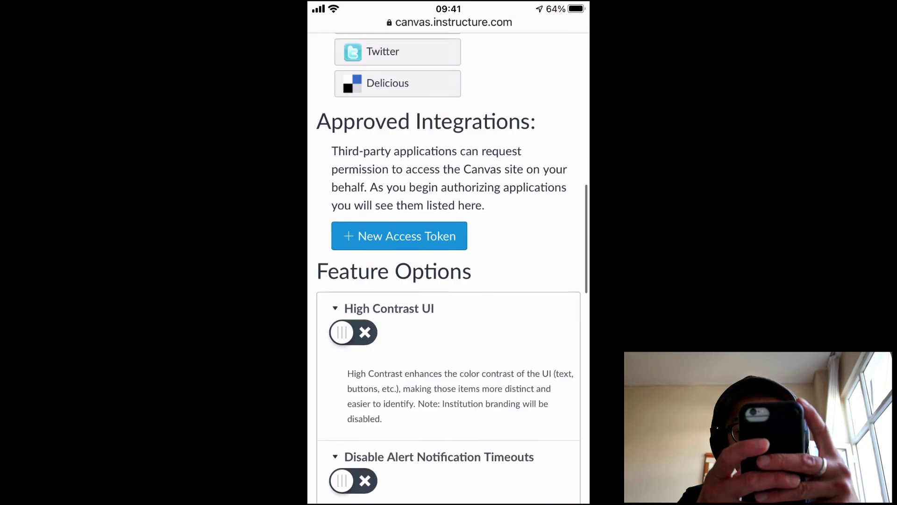
pyautogui.scroll(-5, 449, 281)
pyautogui.scroll(10, 448, 280)
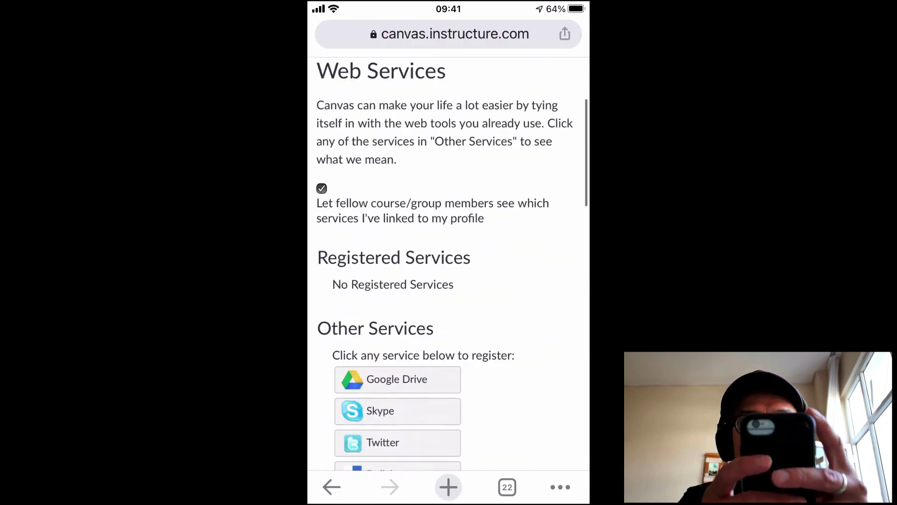
pyautogui.scroll(8, 448, 281)
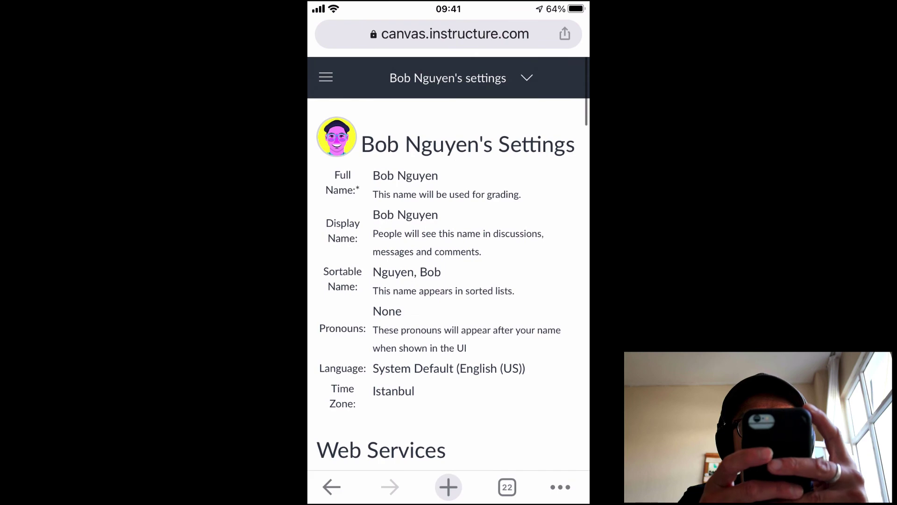
pyautogui.scroll(-5, 449, 262)
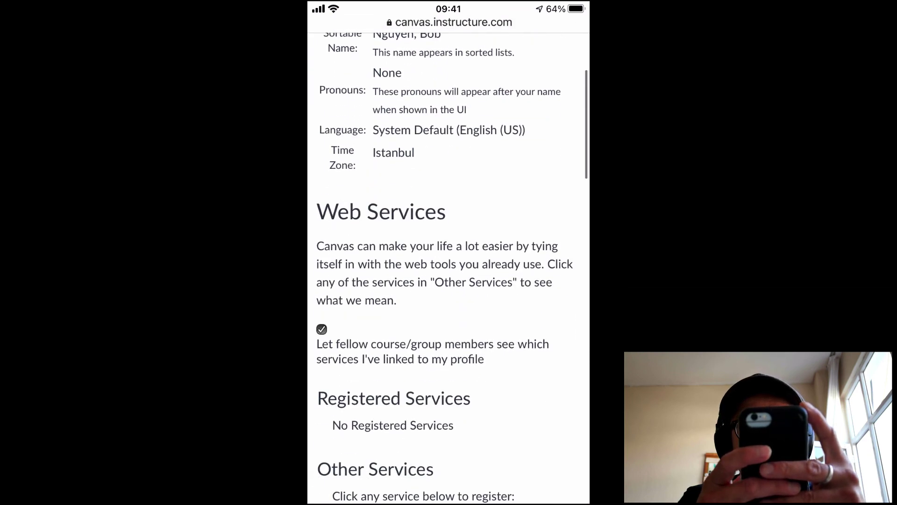